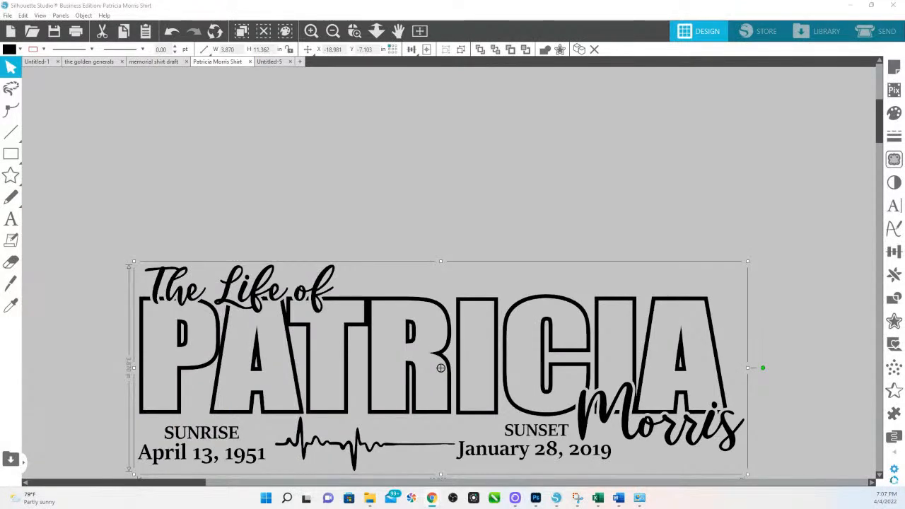
Step: Ungroup the memorial design fully into its separate text pieces
{"action": "left_click", "coordinate": [394, 160]}
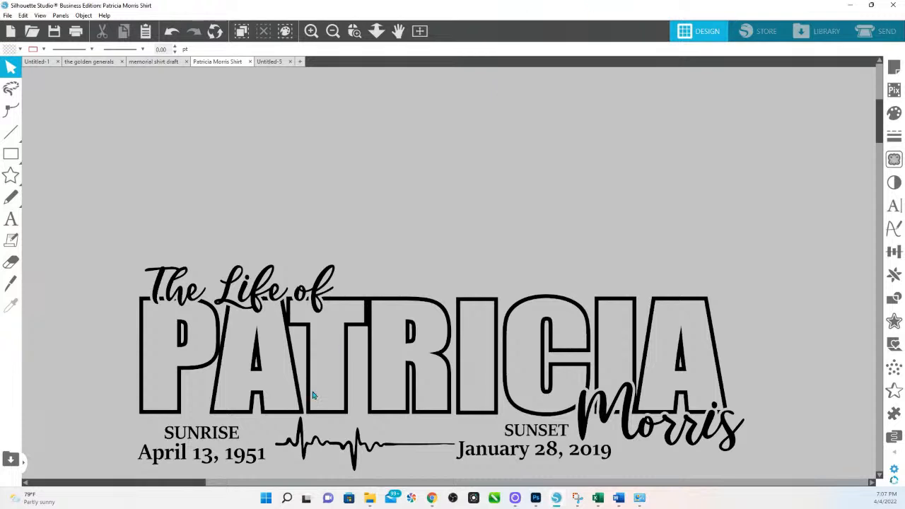
{"action": "left_click", "coordinate": [258, 297]}
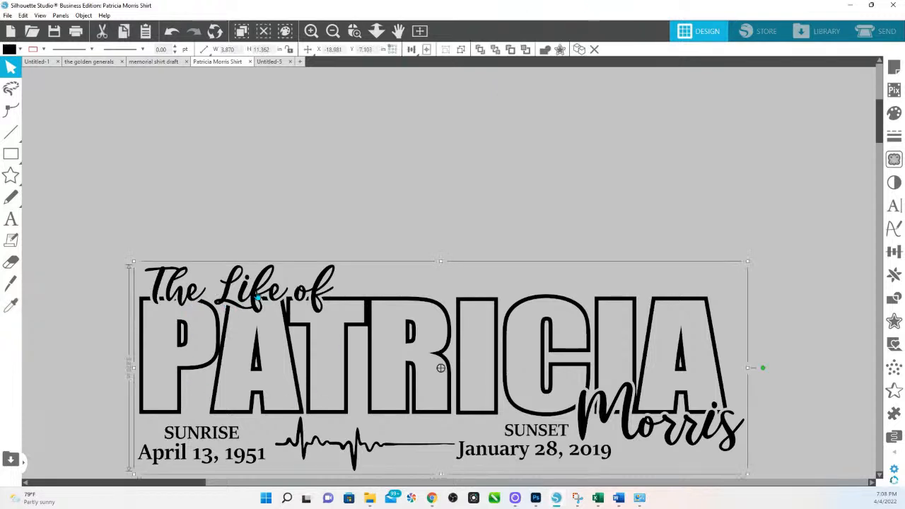
{"action": "right_click", "coordinate": [258, 296]}
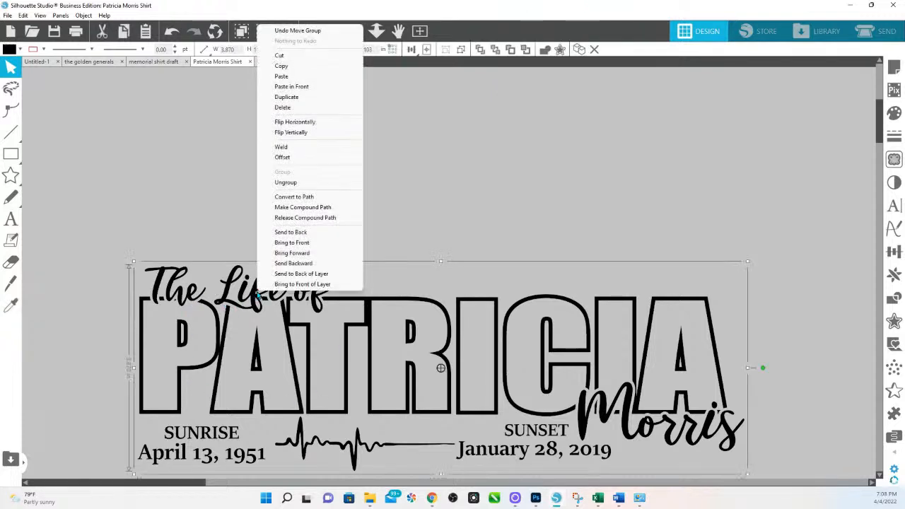
{"action": "left_click", "coordinate": [303, 183]}
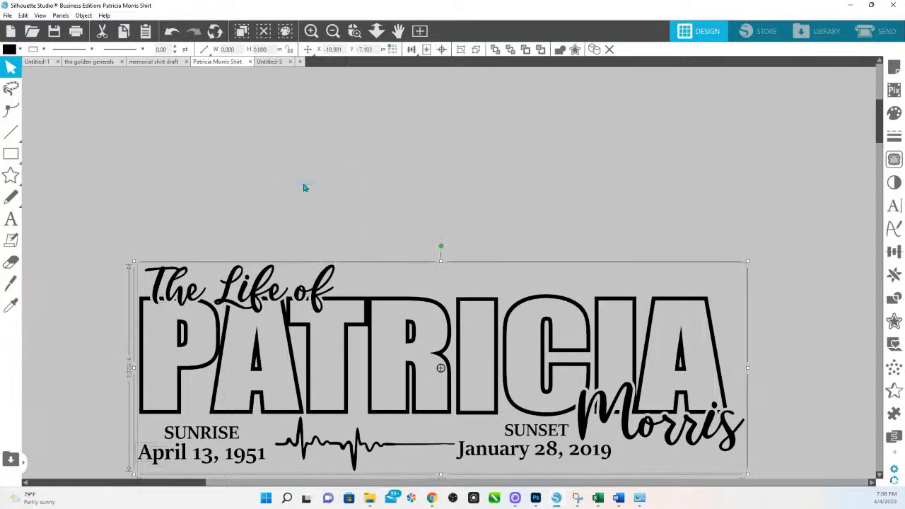
{"action": "left_click", "coordinate": [376, 189]}
{"action": "left_click", "coordinate": [322, 293]}
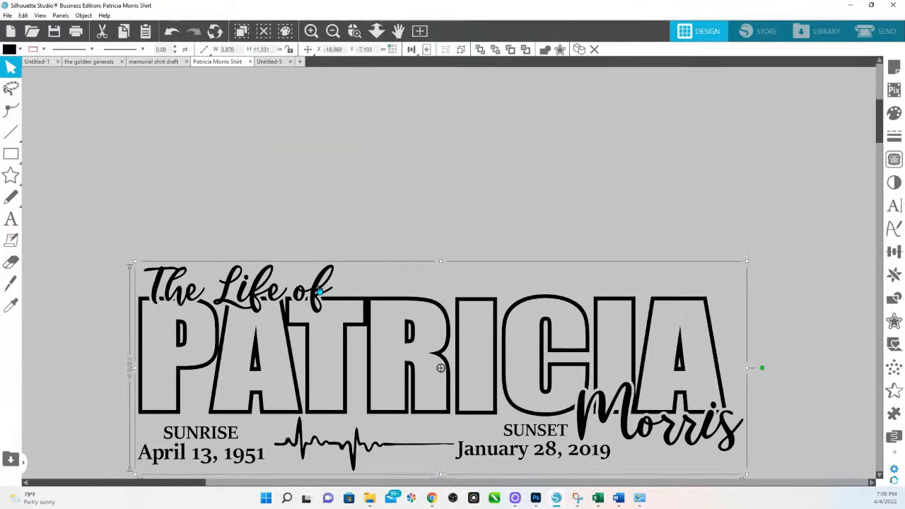
{"action": "right_click", "coordinate": [322, 293]}
{"action": "left_click", "coordinate": [346, 183]}
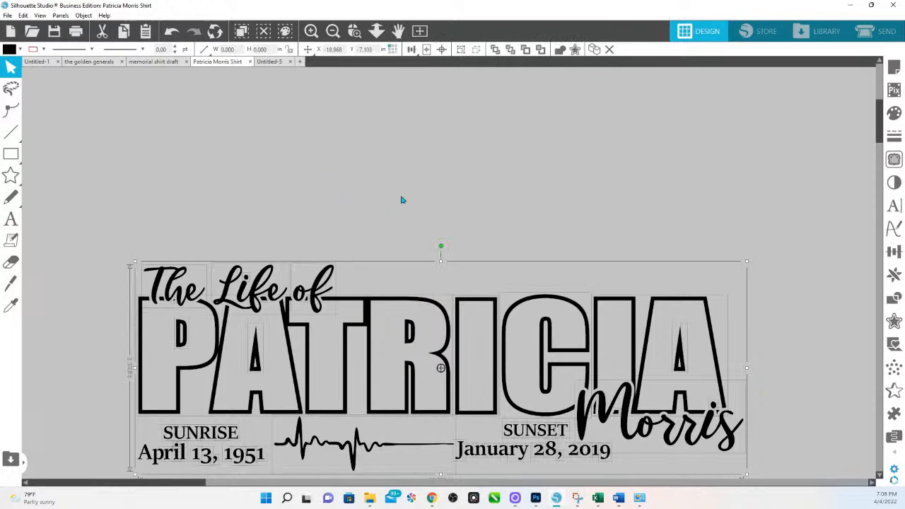
{"action": "left_click_drag", "start_coordinate": [94, 238], "coordinate": [327, 137]}
{"action": "left_click", "coordinate": [789, 445]}
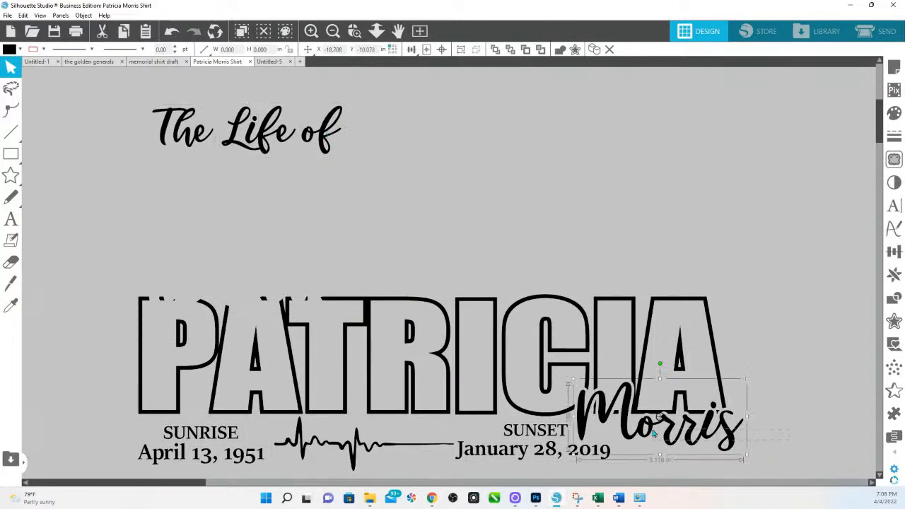
{"action": "left_click", "coordinate": [661, 435]}
{"action": "left_click_drag", "start_coordinate": [715, 454], "coordinate": [712, 424]}
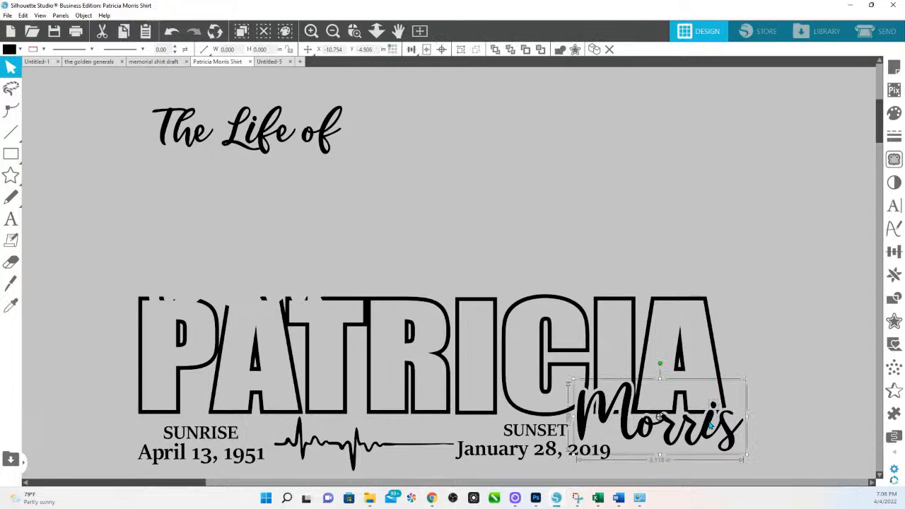
{"action": "left_click_drag", "start_coordinate": [708, 438], "coordinate": [509, 138]}
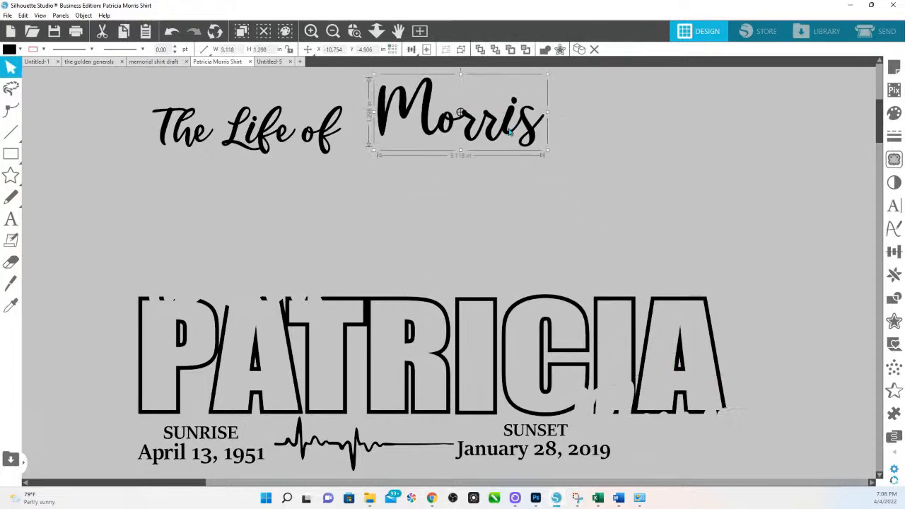
Step: Move PATRICIA and the date row down, then select the SUNRISE/SUNSET date row
{"action": "left_click_drag", "start_coordinate": [45, 249], "coordinate": [724, 470]}
{"action": "scroll", "coordinate": [721, 463], "scroll_direction": "down", "scroll_amount": 1}
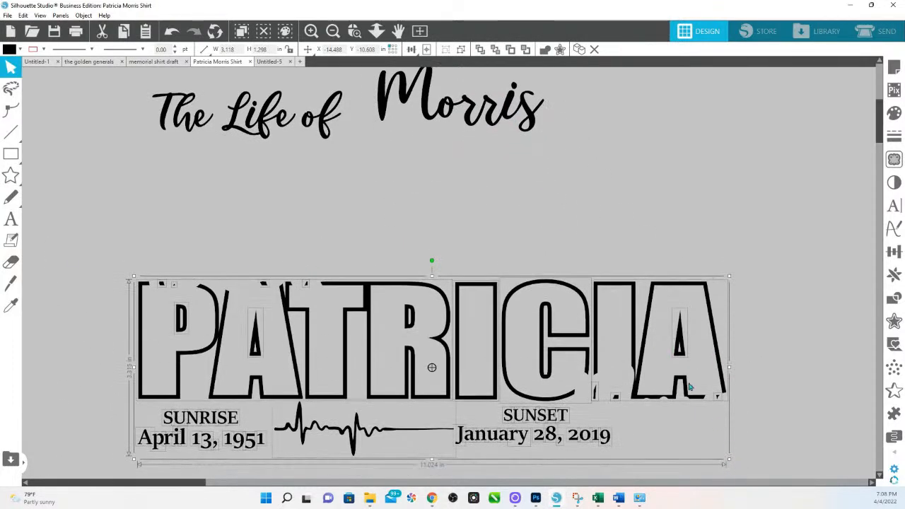
{"action": "left_click_drag", "start_coordinate": [669, 291], "coordinate": [657, 396]}
{"action": "scroll", "coordinate": [647, 339], "scroll_direction": "down", "scroll_amount": 5}
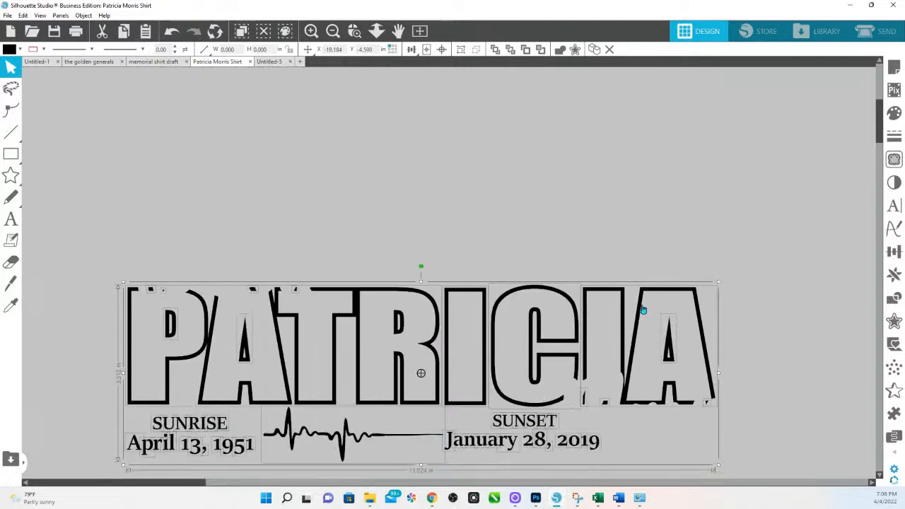
{"action": "left_click", "coordinate": [628, 378]}
{"action": "left_click", "coordinate": [199, 365]}
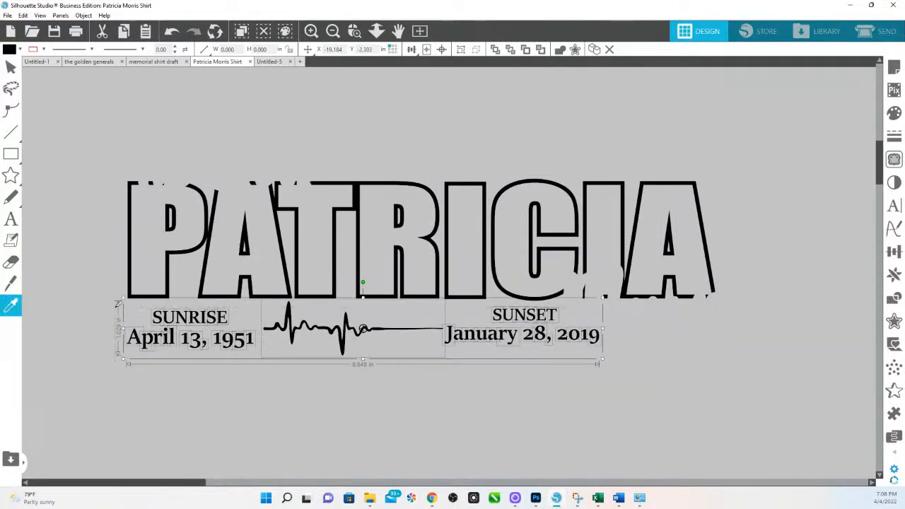
{"action": "scroll", "coordinate": [373, 267], "scroll_direction": "up", "scroll_amount": 1}
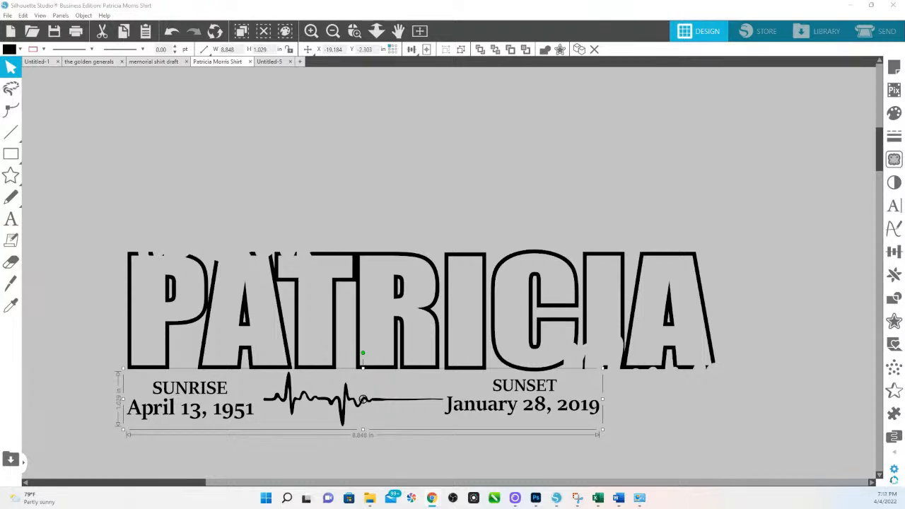
Step: Zoom in on PATRICIA and the date row, reselect the dates, and show Text Style settings
{"action": "left_click", "coordinate": [376, 30]}
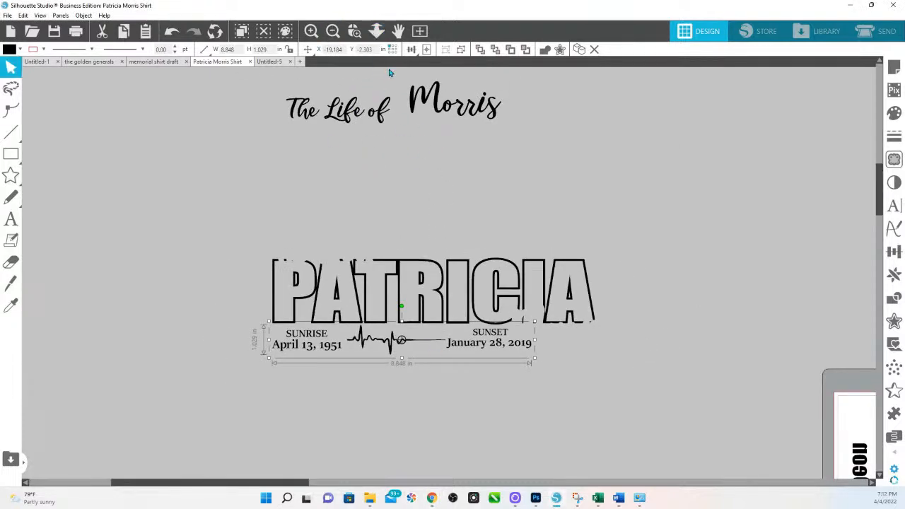
{"action": "left_click", "coordinate": [355, 30]}
{"action": "left_click_drag", "start_coordinate": [262, 253], "coordinate": [675, 358]}
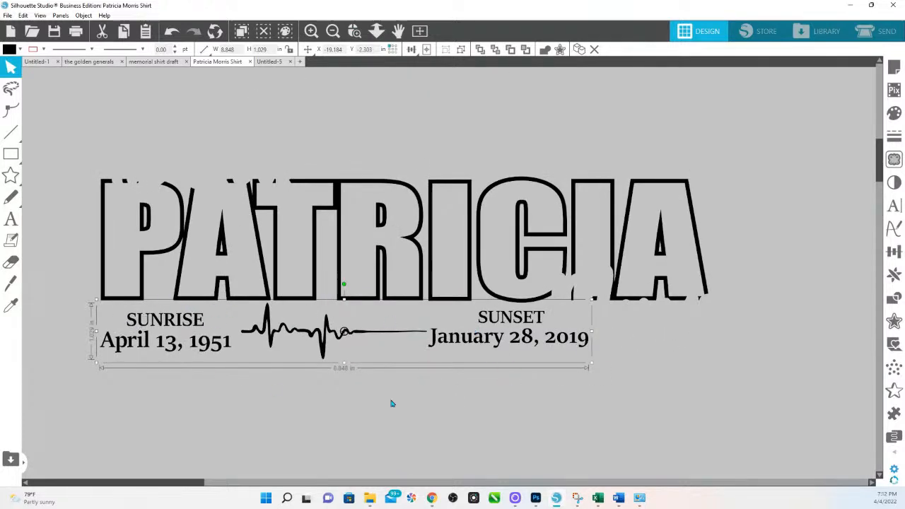
{"action": "left_click", "coordinate": [338, 392]}
{"action": "left_click", "coordinate": [319, 346]}
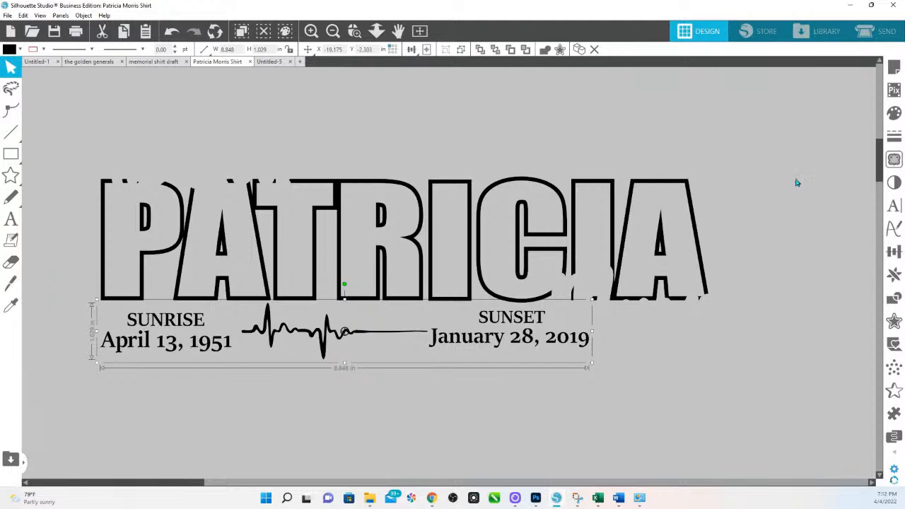
{"action": "left_click", "coordinate": [893, 205]}
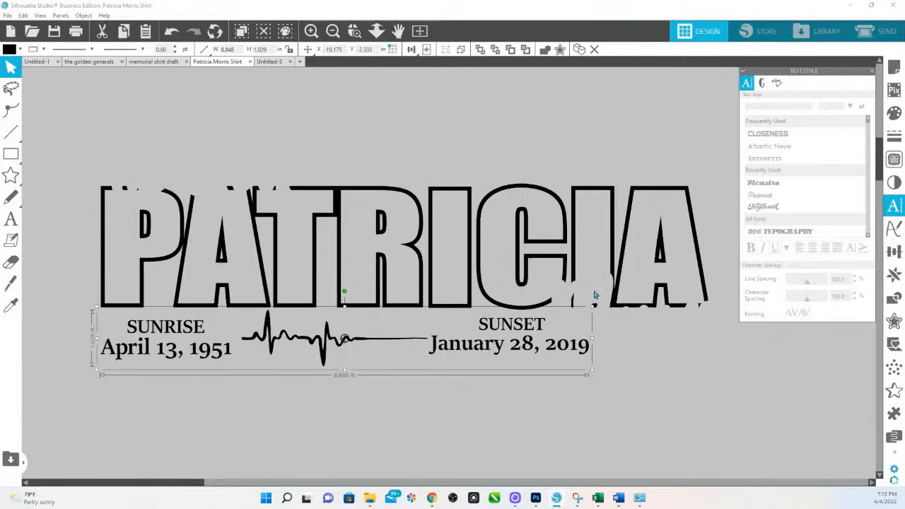
Step: Group the pieces of The Life of into one text object
{"action": "scroll", "coordinate": [607, 294], "scroll_direction": "up", "scroll_amount": 2}
{"action": "scroll", "coordinate": [606, 294], "scroll_direction": "up", "scroll_amount": 5}
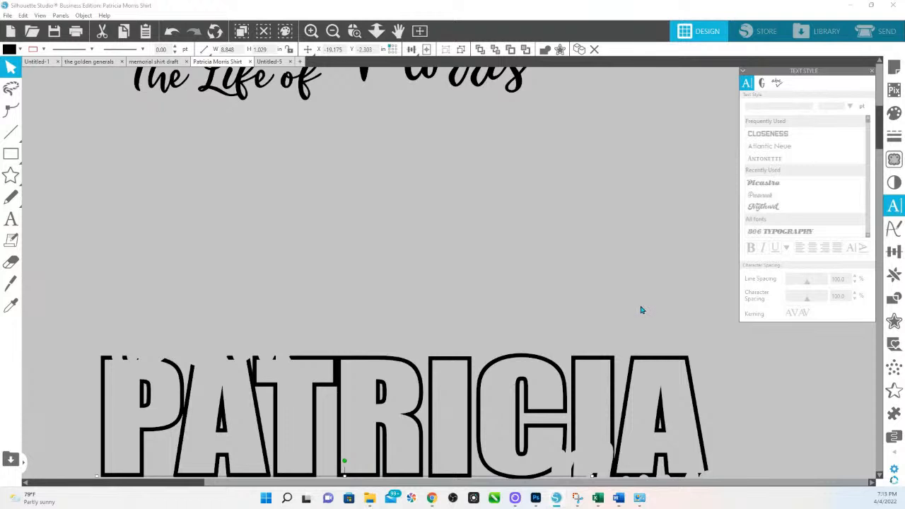
{"action": "scroll", "coordinate": [664, 319], "scroll_direction": "up", "scroll_amount": 1}
{"action": "scroll", "coordinate": [664, 320], "scroll_direction": "up", "scroll_amount": 5}
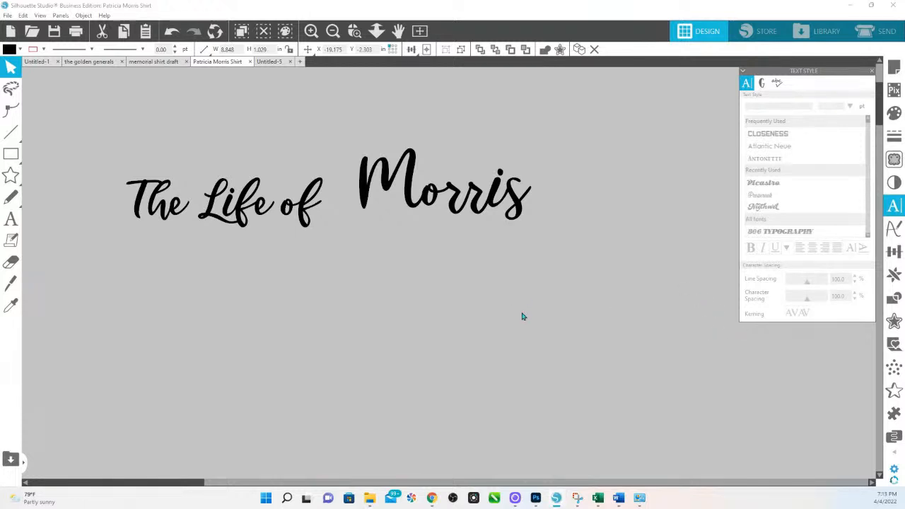
{"action": "scroll", "coordinate": [406, 229], "scroll_direction": "down", "scroll_amount": 1}
{"action": "left_click", "coordinate": [398, 194]}
{"action": "left_click_drag", "start_coordinate": [109, 140], "coordinate": [346, 228]}
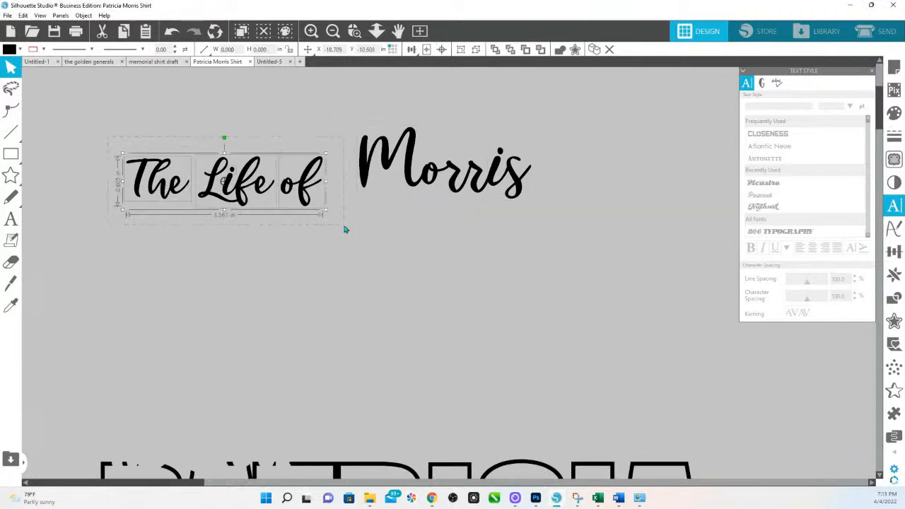
{"action": "right_click", "coordinate": [295, 200]}
{"action": "left_click", "coordinate": [329, 359]}
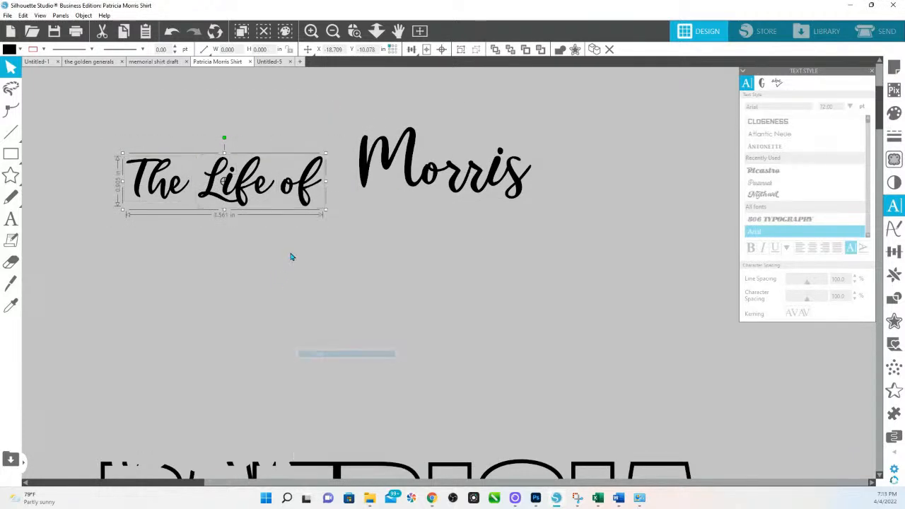
{"action": "left_click_drag", "start_coordinate": [232, 193], "coordinate": [233, 79]}
{"action": "left_click_drag", "start_coordinate": [414, 186], "coordinate": [419, 114]}
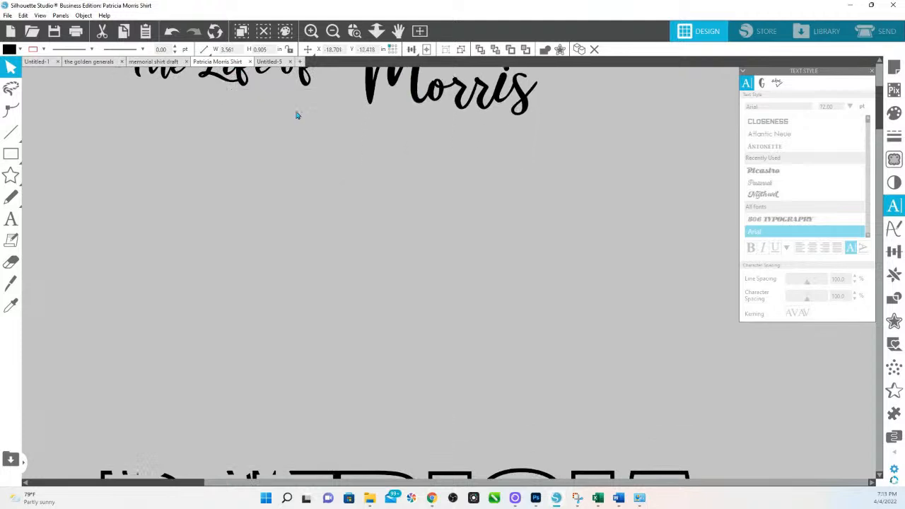
{"action": "left_click", "coordinate": [206, 170]}
{"action": "left_click", "coordinate": [14, 223]}
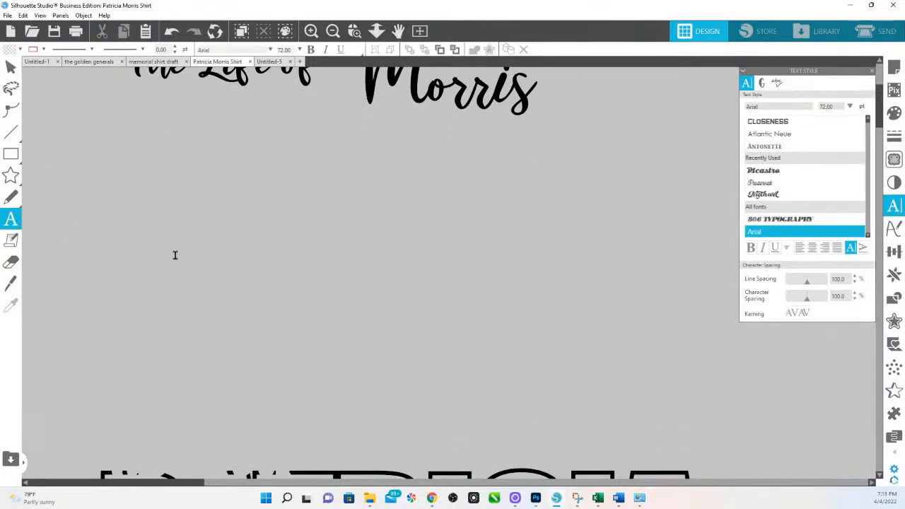
{"action": "left_click", "coordinate": [258, 271]}
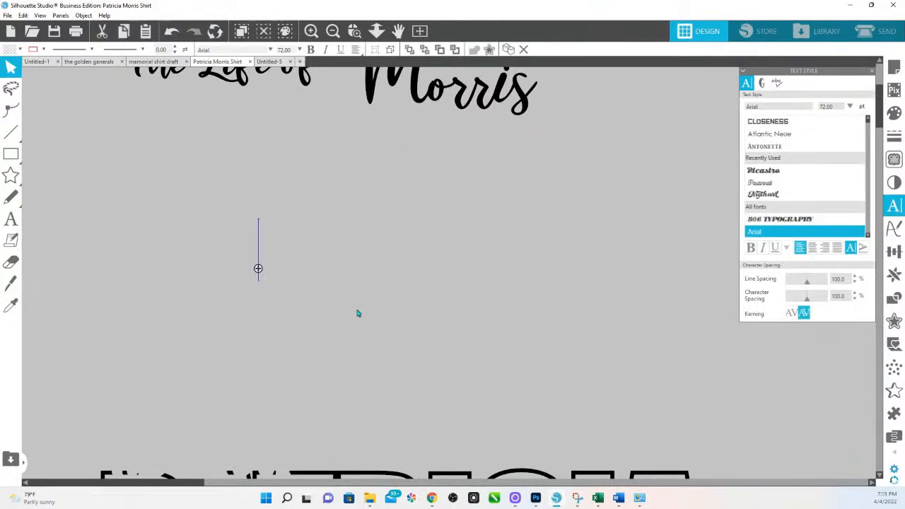
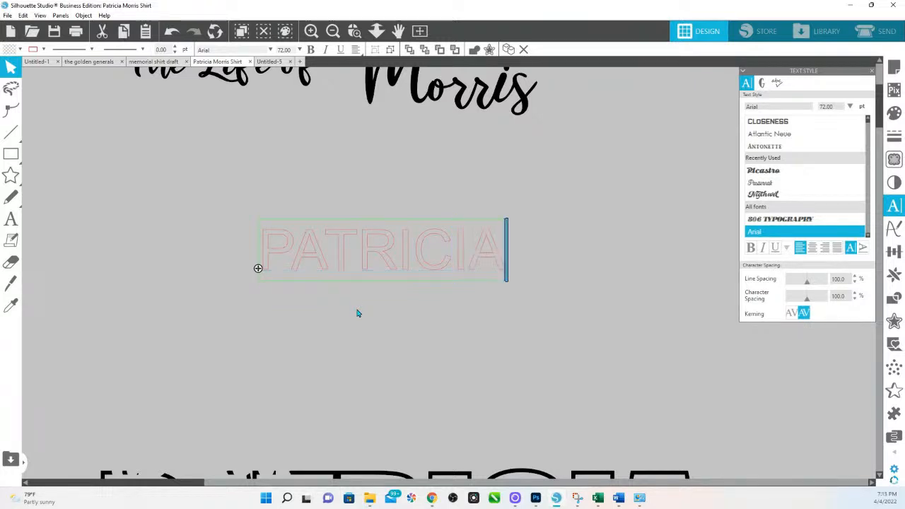
{"action": "scroll", "coordinate": [364, 322], "scroll_direction": "down", "scroll_amount": 1}
{"action": "scroll", "coordinate": [366, 325], "scroll_direction": "down", "scroll_amount": 2}
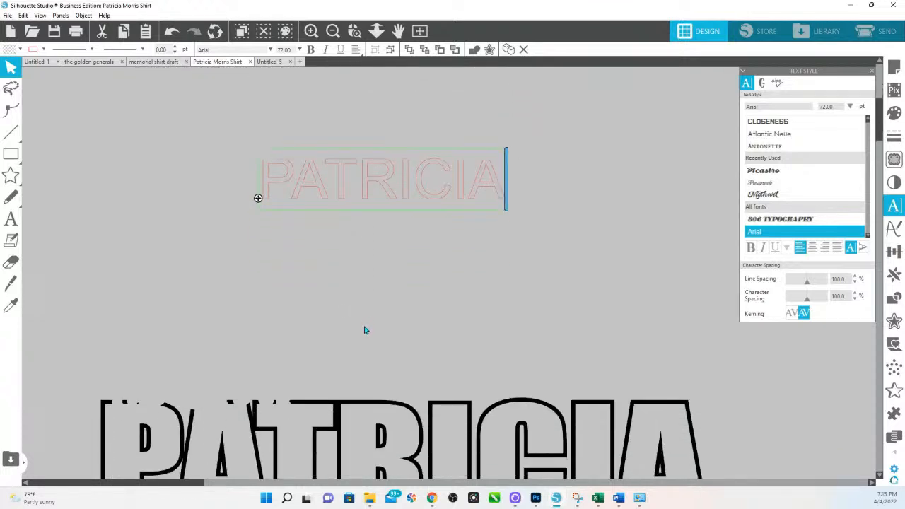
{"action": "scroll", "coordinate": [362, 322], "scroll_direction": "up", "scroll_amount": 3}
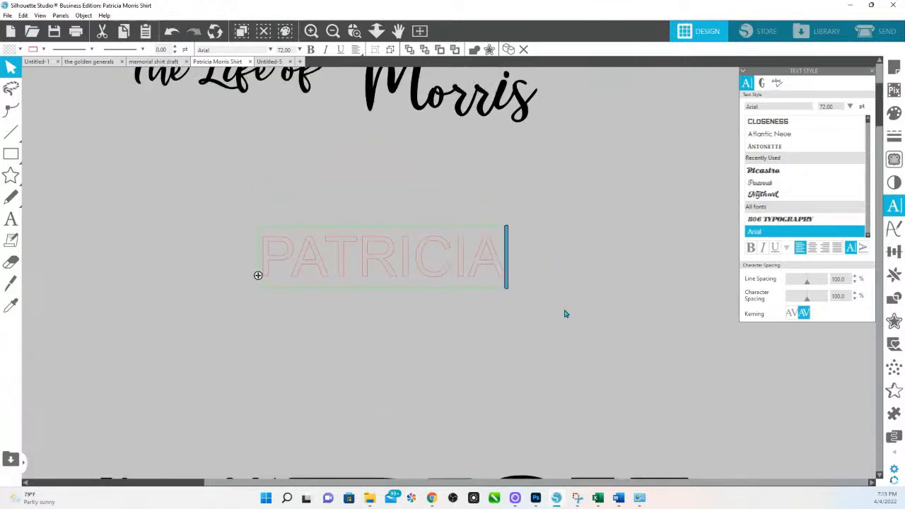
{"action": "left_click", "coordinate": [564, 340]}
{"action": "left_click", "coordinate": [420, 279]}
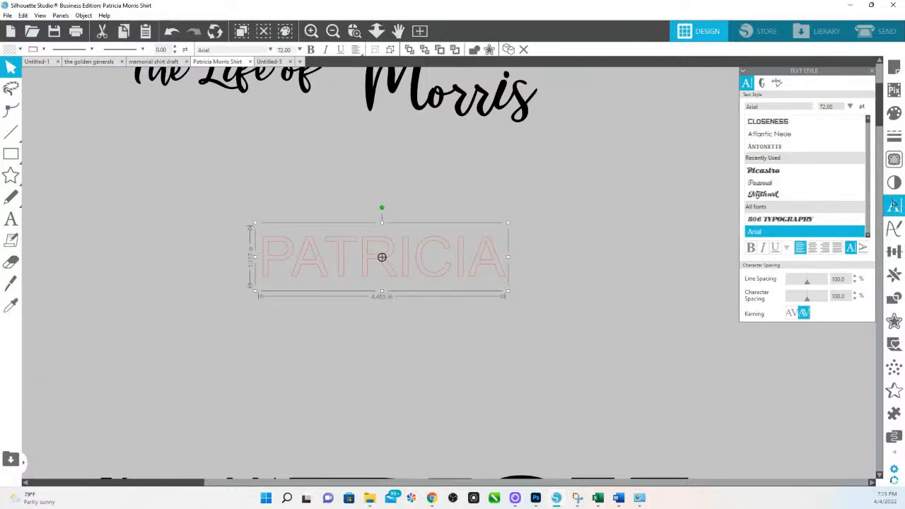
{"action": "left_click_drag", "start_coordinate": [772, 105], "coordinate": [706, 111]}
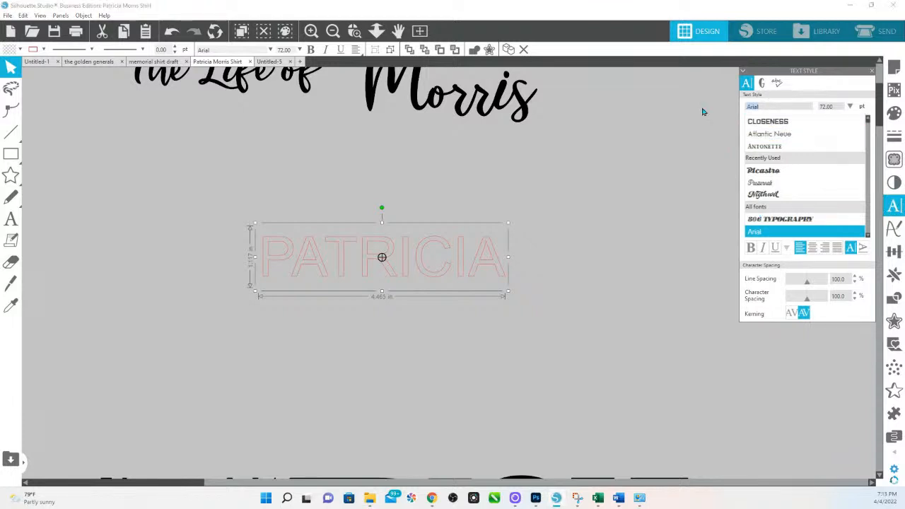
Step: Change the PATRICIA font to Impact
{"action": "type", "text": "IMPACT"}
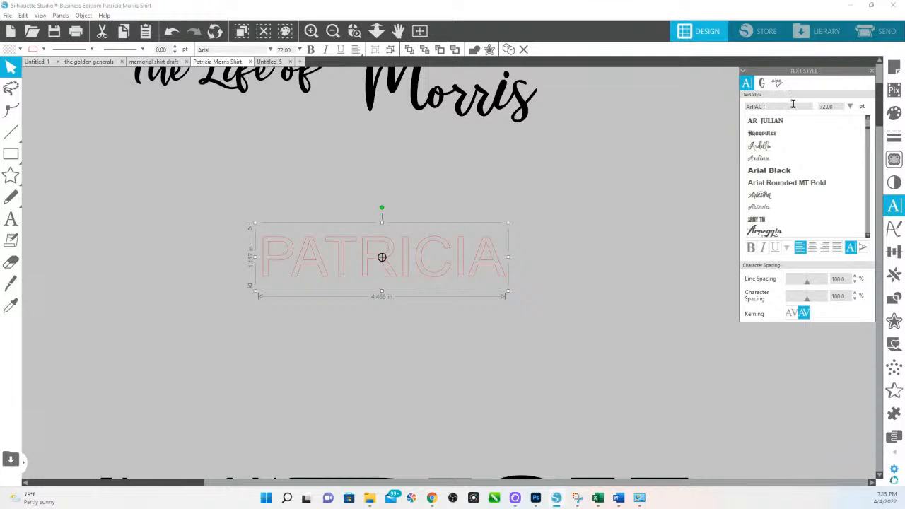
{"action": "left_click_drag", "start_coordinate": [794, 106], "coordinate": [716, 111]}
{"action": "type", "text": "IMPact"}
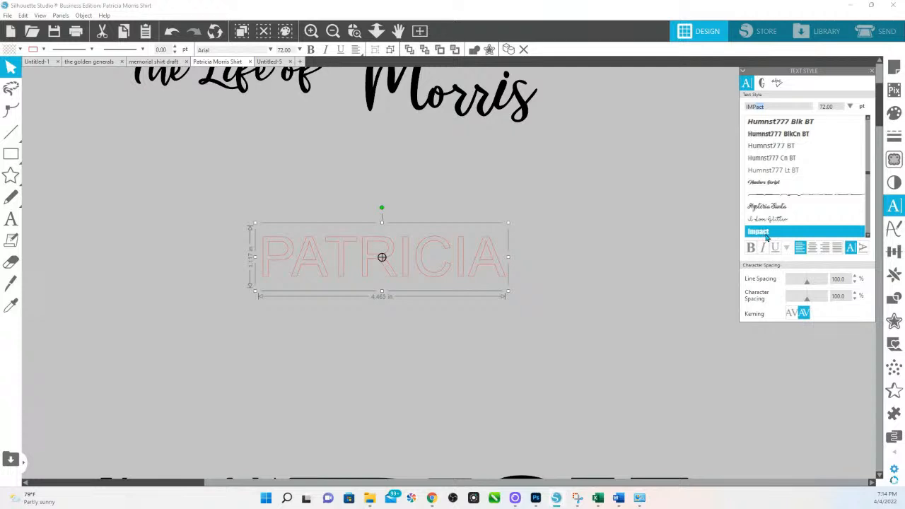
{"action": "left_click", "coordinate": [766, 237]}
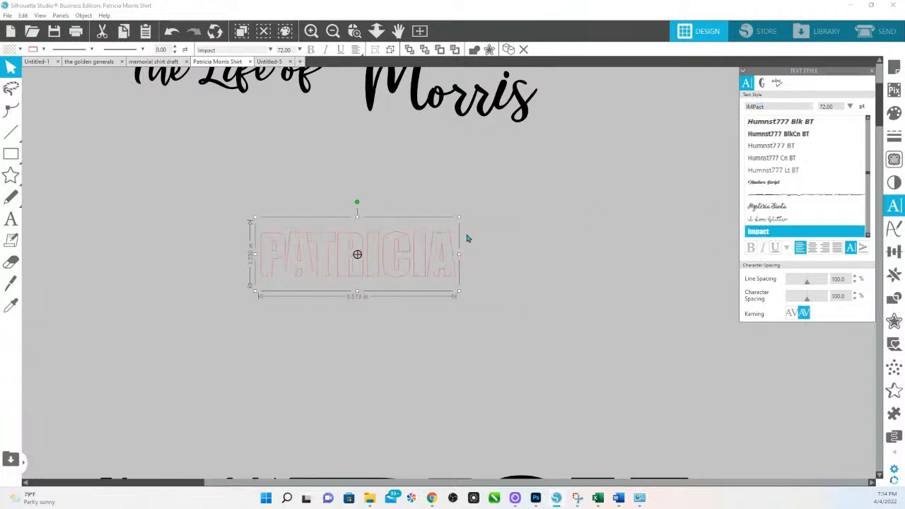
{"action": "left_click_drag", "start_coordinate": [461, 219], "coordinate": [746, 139]}
{"action": "left_click_drag", "start_coordinate": [583, 177], "coordinate": [480, 200]}
{"action": "scroll", "coordinate": [612, 382], "scroll_direction": "down", "scroll_amount": 3}
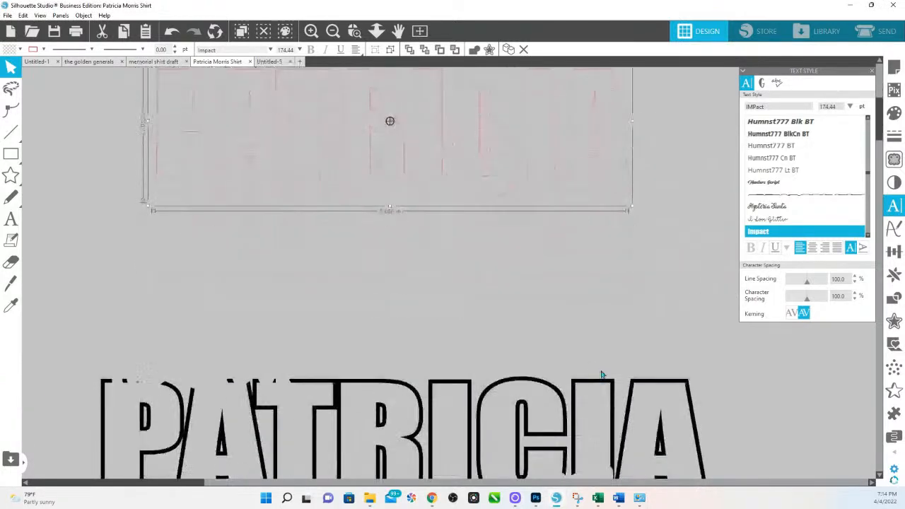
{"action": "scroll", "coordinate": [602, 373], "scroll_direction": "down", "scroll_amount": 1}
{"action": "scroll", "coordinate": [596, 363], "scroll_direction": "up", "scroll_amount": 3}
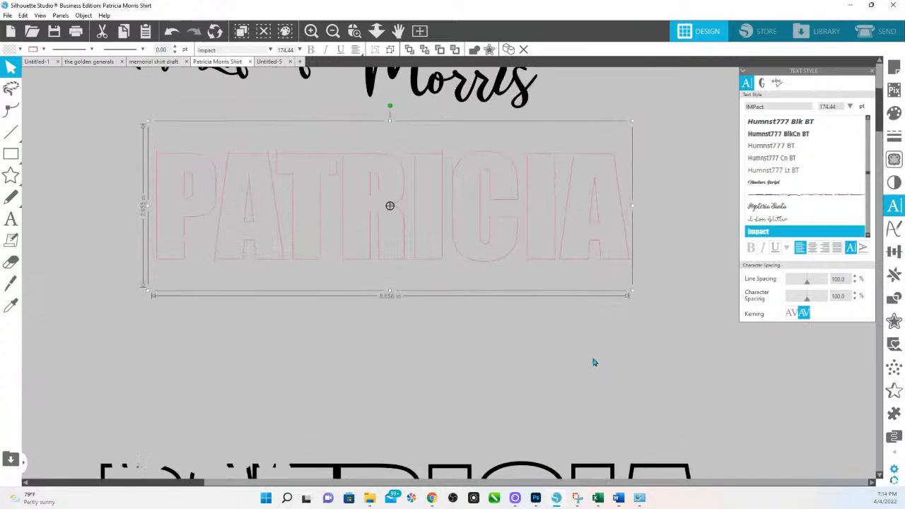
{"action": "scroll", "coordinate": [593, 362], "scroll_direction": "up", "scroll_amount": 1}
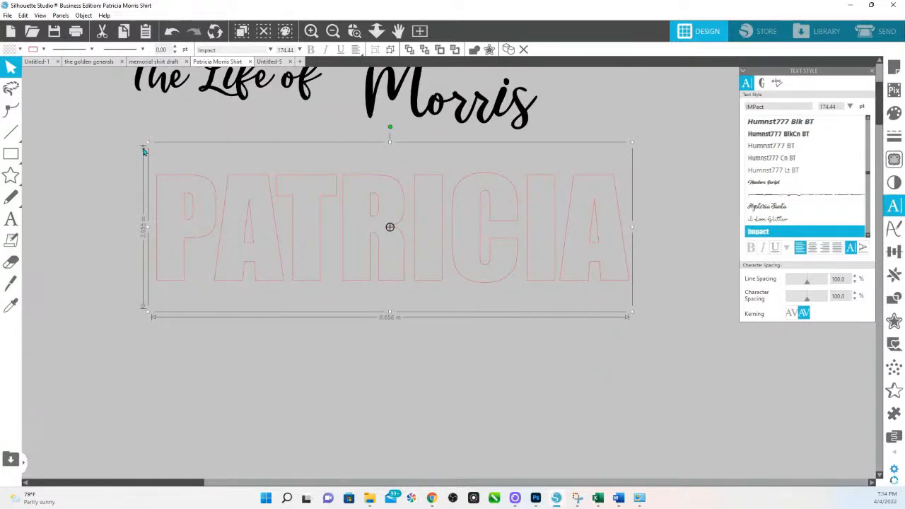
{"action": "left_click_drag", "start_coordinate": [145, 146], "coordinate": [63, 115]}
{"action": "left_click_drag", "start_coordinate": [365, 196], "coordinate": [355, 233]}
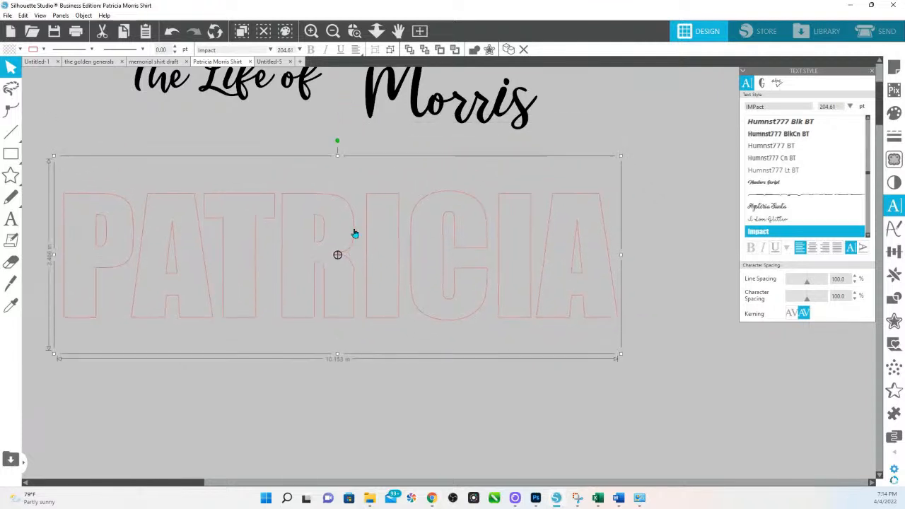
{"action": "left_click_drag", "start_coordinate": [633, 158], "coordinate": [663, 148]}
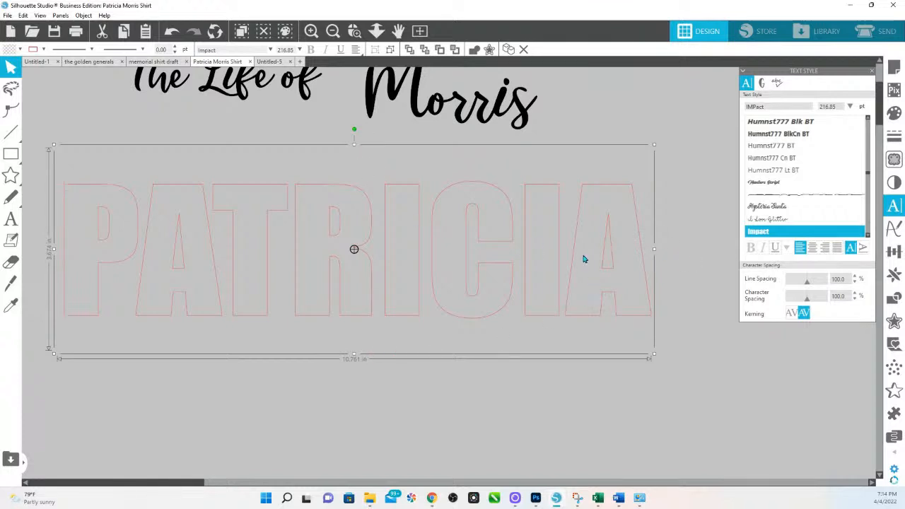
Step: Add a sharp-cornered outer offset of 0.120 in around PATRICIA
{"action": "left_click", "coordinate": [895, 323]}
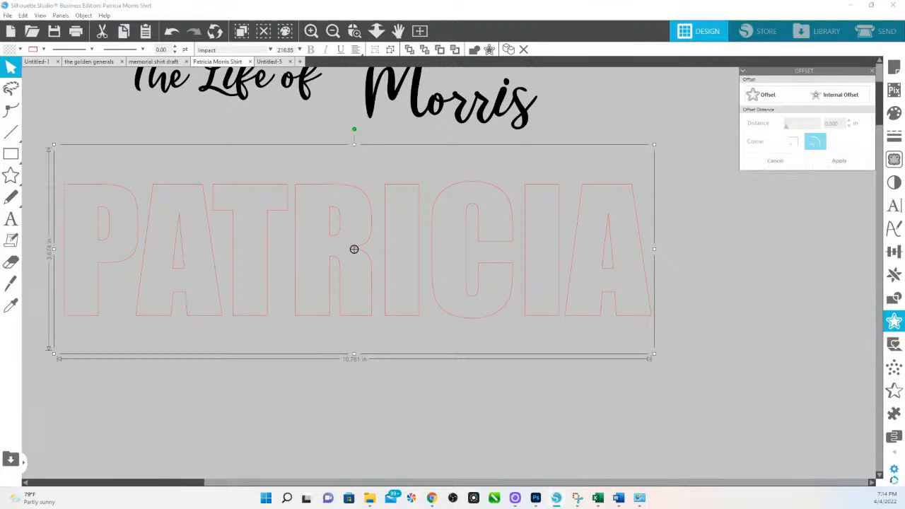
{"action": "left_click", "coordinate": [768, 96]}
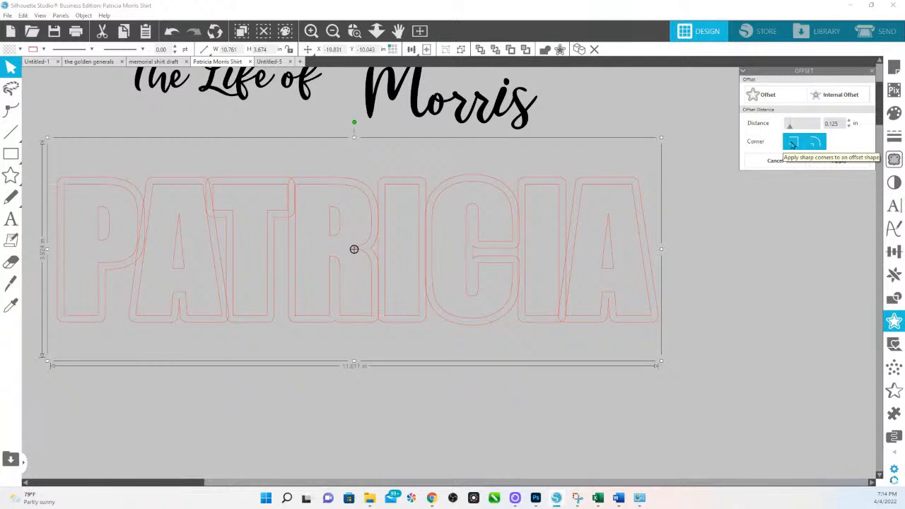
{"action": "left_click", "coordinate": [793, 144]}
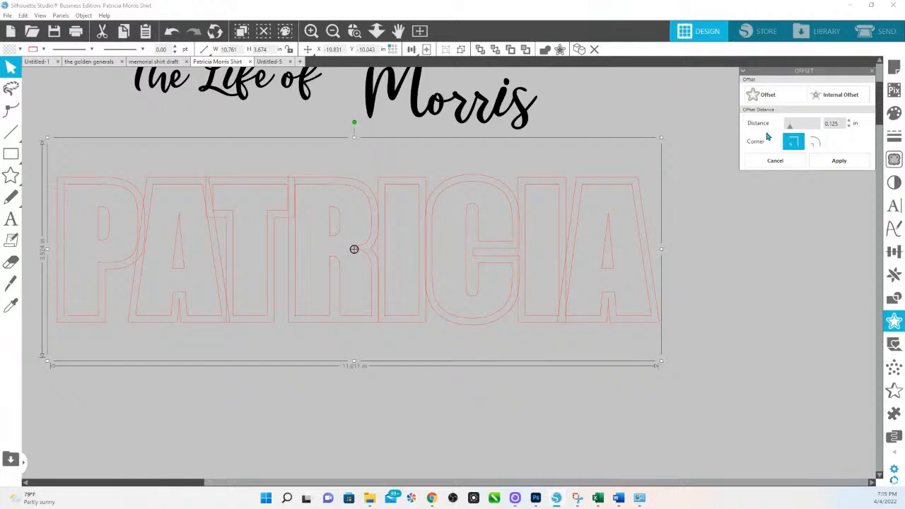
{"action": "left_click", "coordinate": [850, 127]}
{"action": "left_click", "coordinate": [850, 128]}
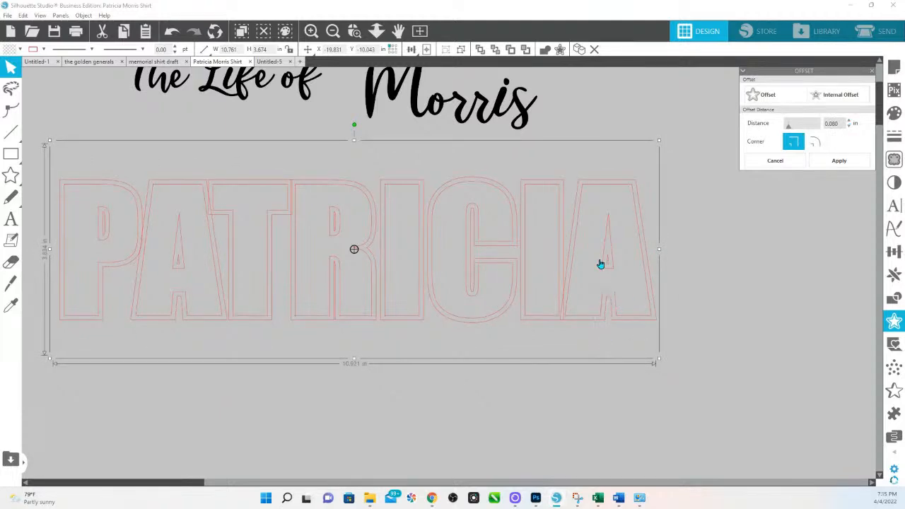
{"action": "left_click_drag", "start_coordinate": [841, 125], "coordinate": [790, 126]}
{"action": "type", "text": ".125"}
{"action": "key", "text": "Return"}
{"action": "left_click_drag", "start_coordinate": [840, 124], "coordinate": [814, 126]}
{"action": "type", "text": "."}
{"action": "key", "text": "Return"}
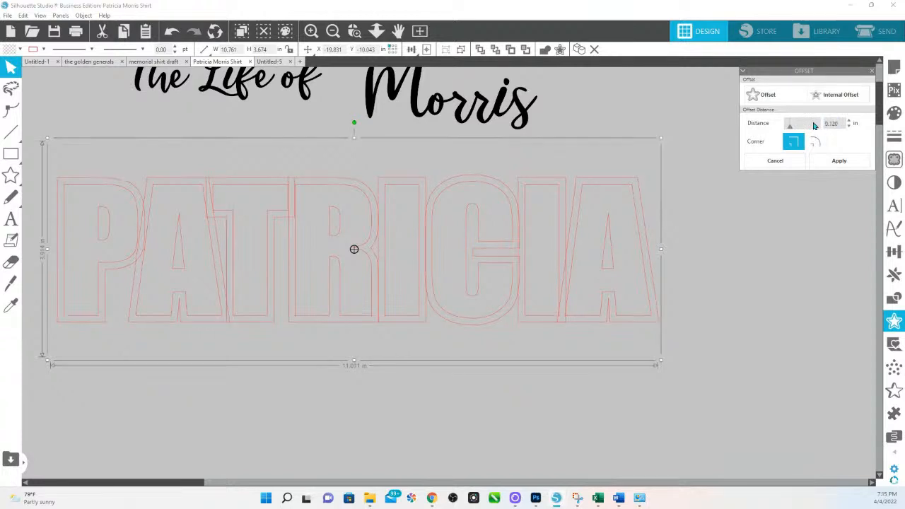
{"action": "left_click", "coordinate": [839, 161]}
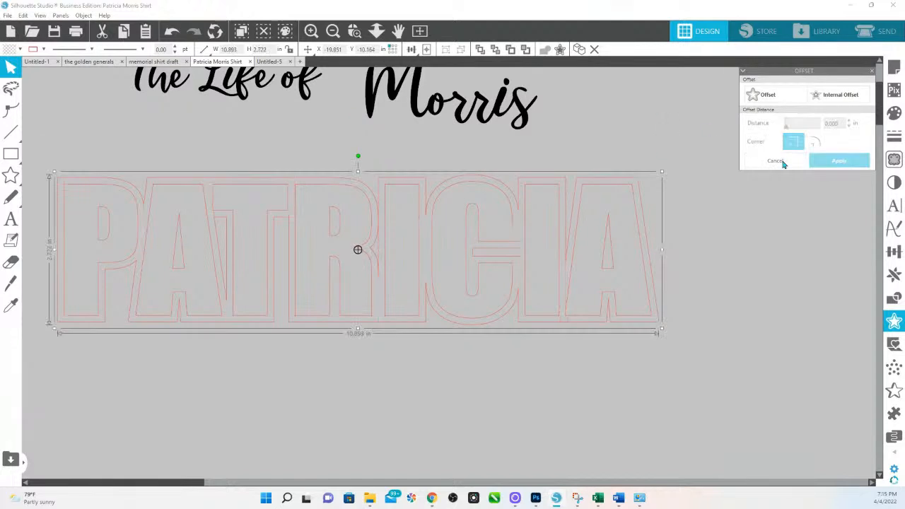
{"action": "left_click", "coordinate": [895, 114]}
Step: Fill the PATRICIA offset shape yellow and the inner letters green
{"action": "left_click", "coordinate": [821, 151]}
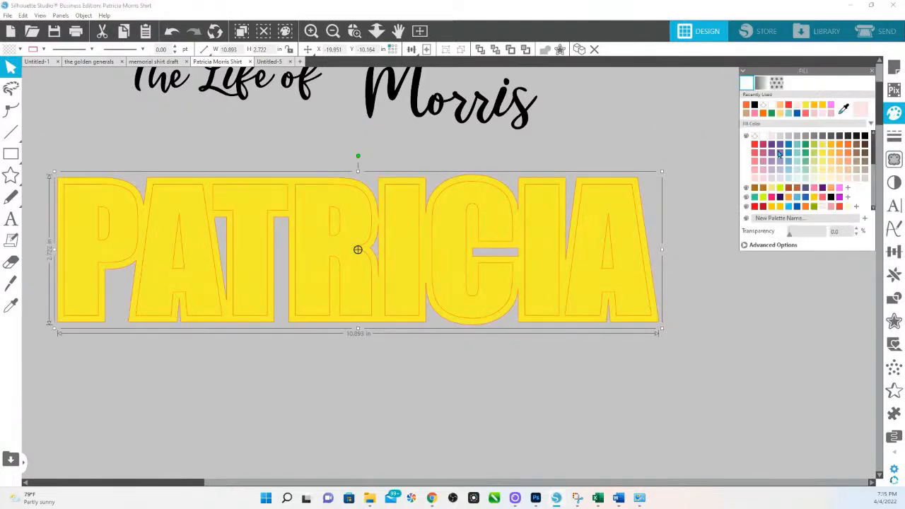
{"action": "left_click", "coordinate": [619, 189]}
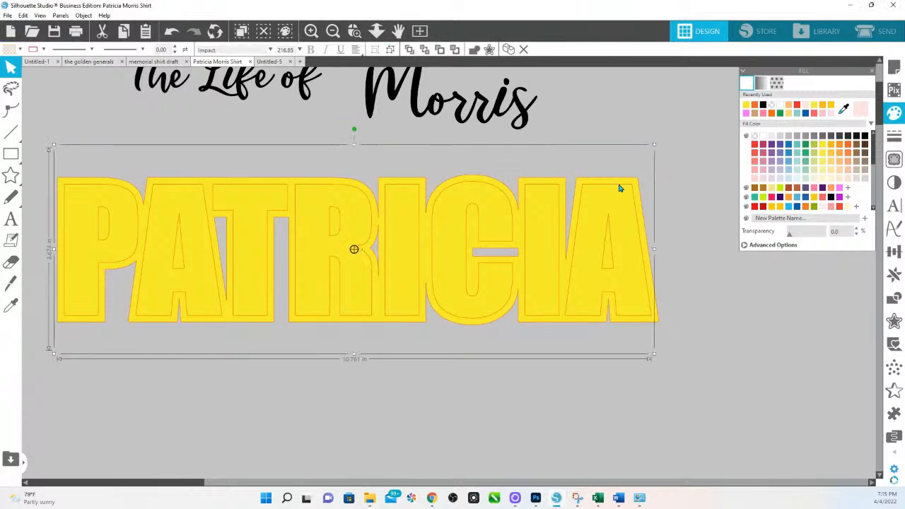
{"action": "left_click", "coordinate": [806, 146]}
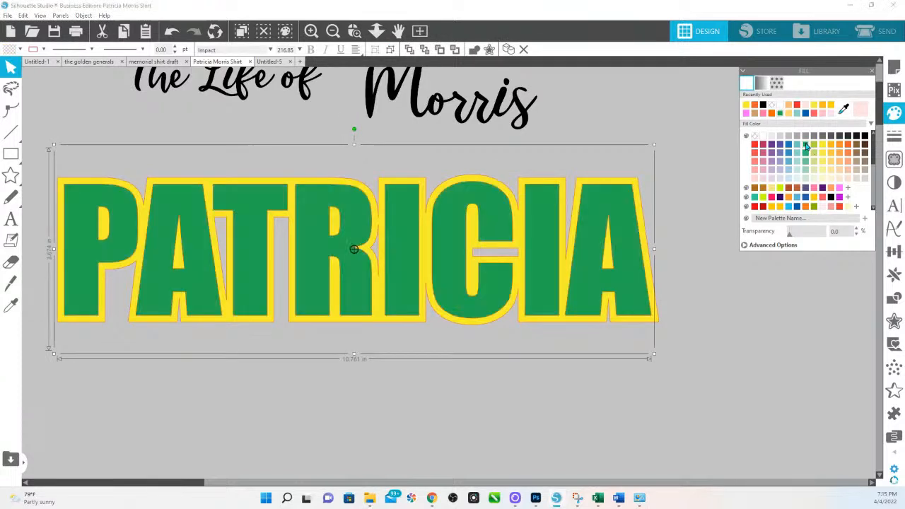
{"action": "left_click", "coordinate": [590, 369]}
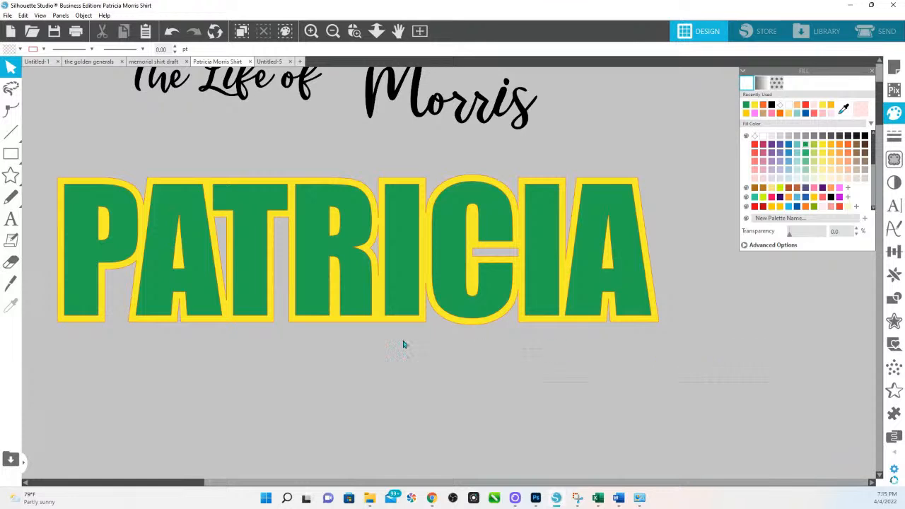
{"action": "left_click", "coordinate": [116, 207]}
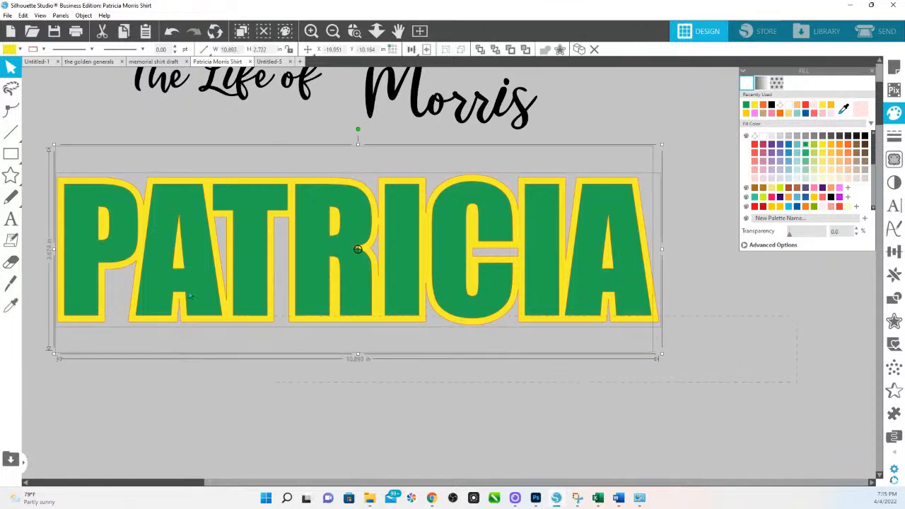
{"action": "right_click", "coordinate": [120, 223]}
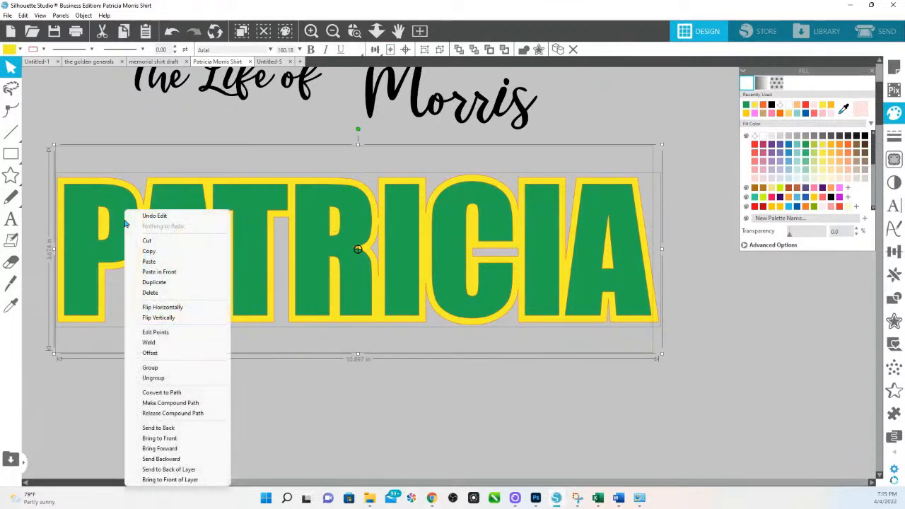
{"action": "left_click", "coordinate": [189, 403]}
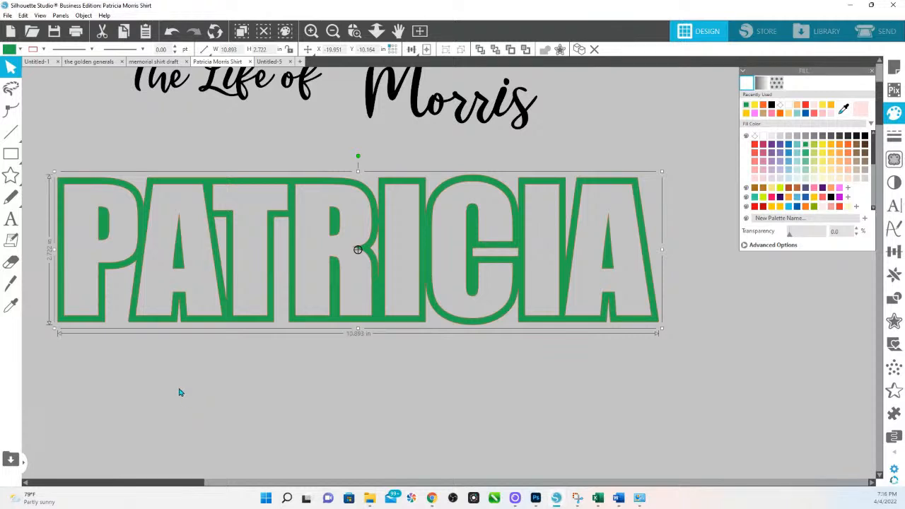
{"action": "left_click", "coordinate": [204, 49]}
{"action": "left_click_drag", "start_coordinate": [242, 99], "coordinate": [181, 159]}
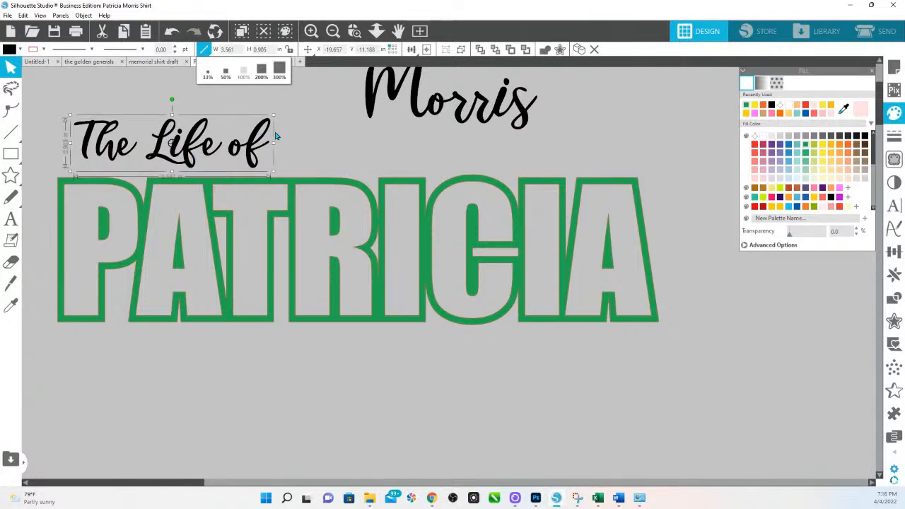
{"action": "right_click", "coordinate": [432, 114]}
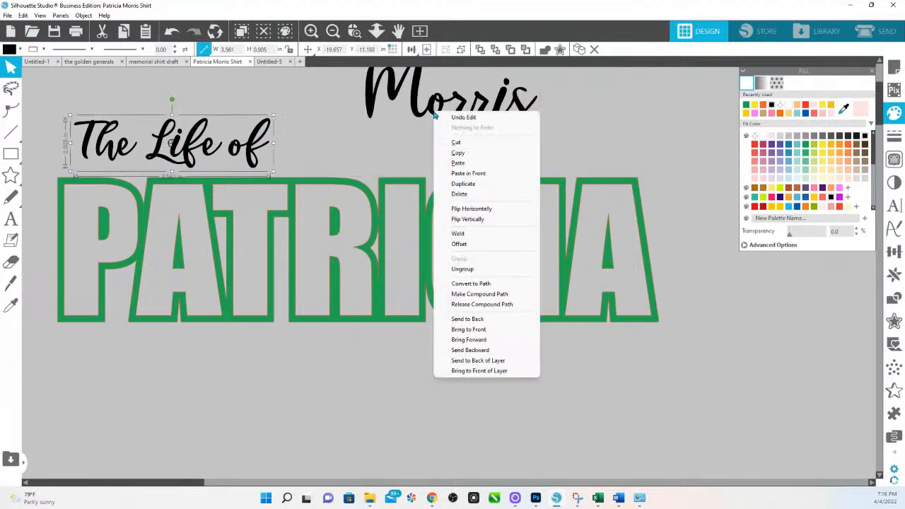
{"action": "left_click", "coordinate": [265, 130]}
{"action": "left_click", "coordinate": [264, 131]}
{"action": "left_click", "coordinate": [259, 135]}
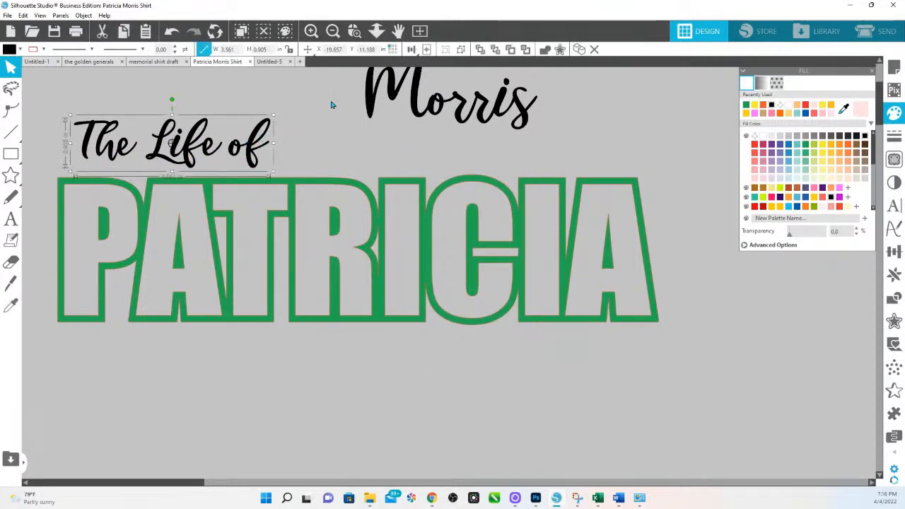
{"action": "left_click", "coordinate": [368, 100], "text": "shift"}
{"action": "right_click", "coordinate": [370, 96]}
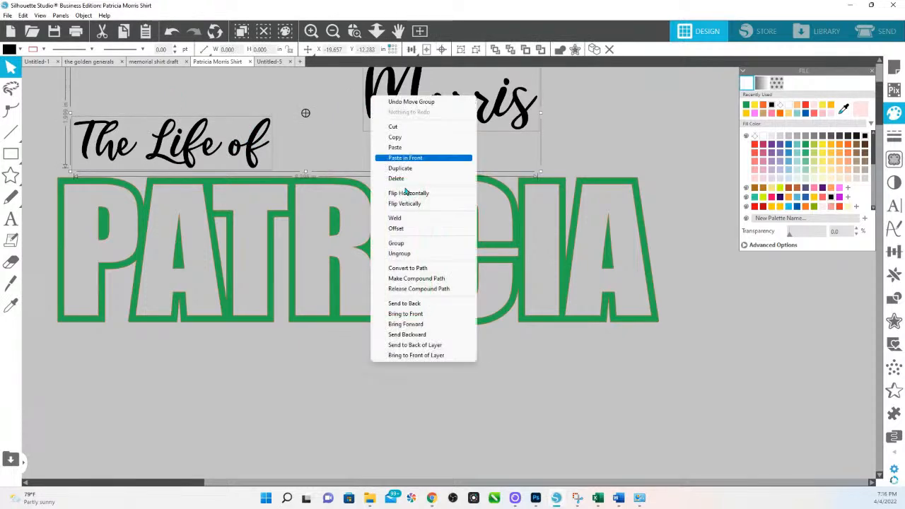
{"action": "left_click", "coordinate": [425, 319]}
{"action": "left_click", "coordinate": [316, 188]}
{"action": "left_click_drag", "start_coordinate": [256, 147], "coordinate": [289, 139]}
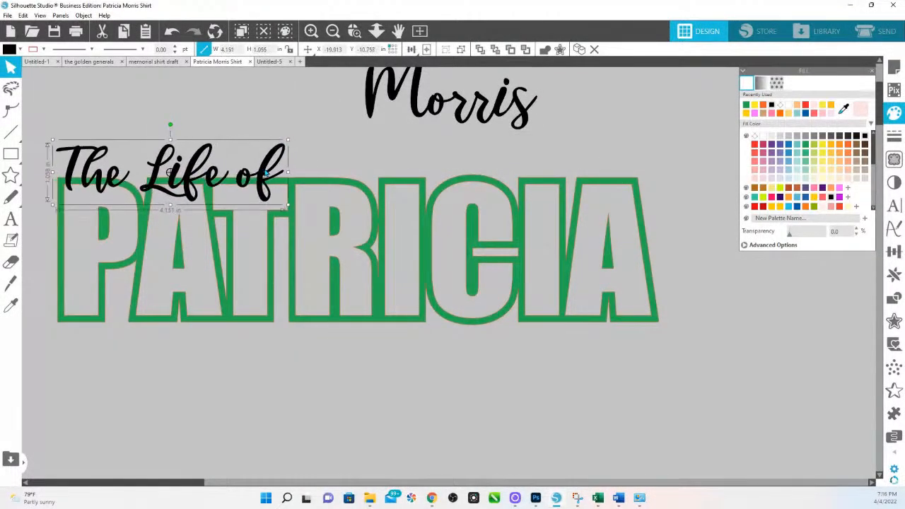
{"action": "left_click_drag", "start_coordinate": [450, 103], "coordinate": [571, 316]}
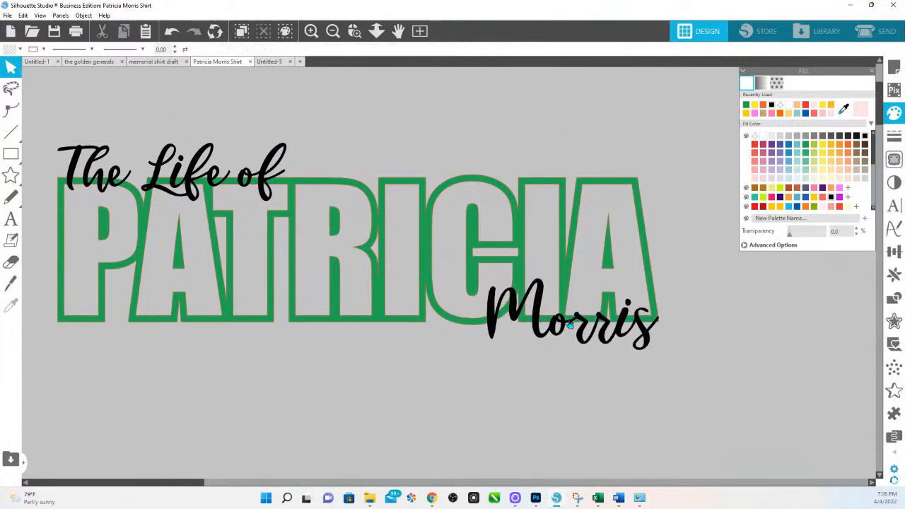
{"action": "left_click", "coordinate": [491, 345]}
{"action": "left_click_drag", "start_coordinate": [483, 355], "coordinate": [493, 371]}
{"action": "left_click_drag", "start_coordinate": [633, 339], "coordinate": [651, 344]}
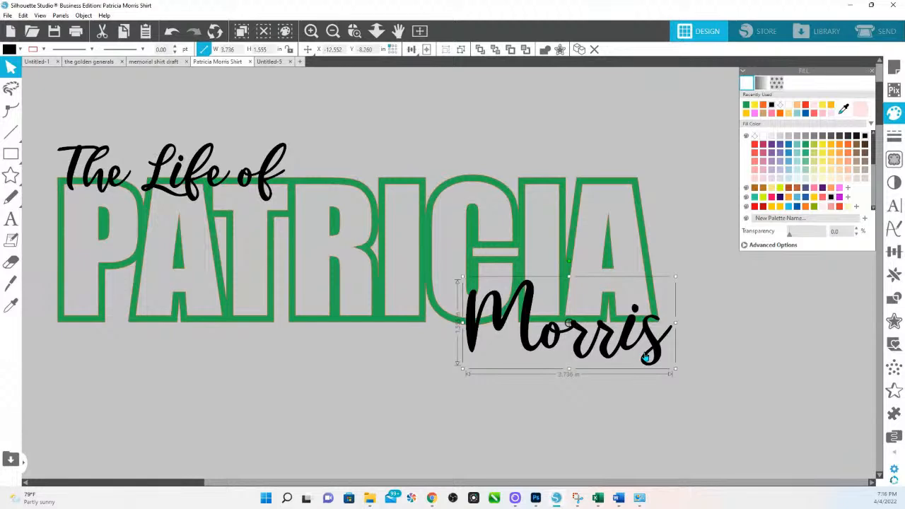
{"action": "key", "text": "ctrl+a"}
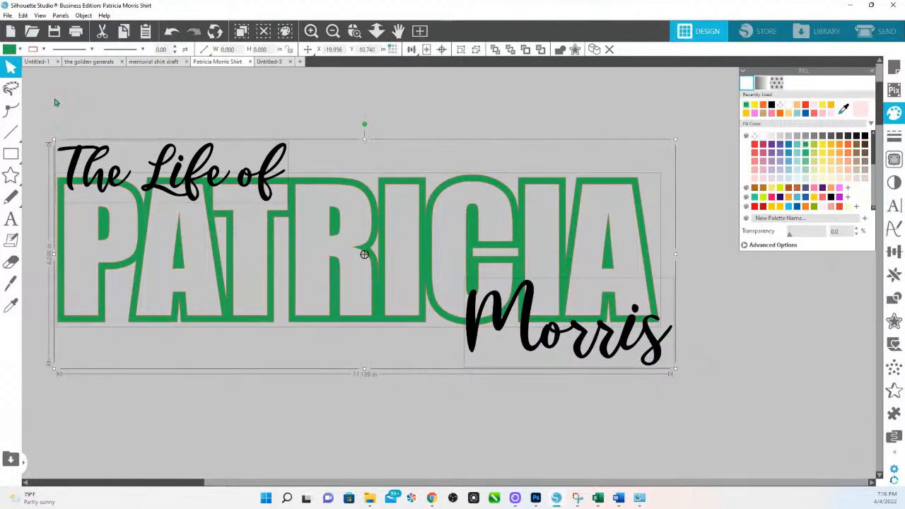
Step: Change the text outline colour and fill all the lettering green
{"action": "left_click", "coordinate": [44, 51]}
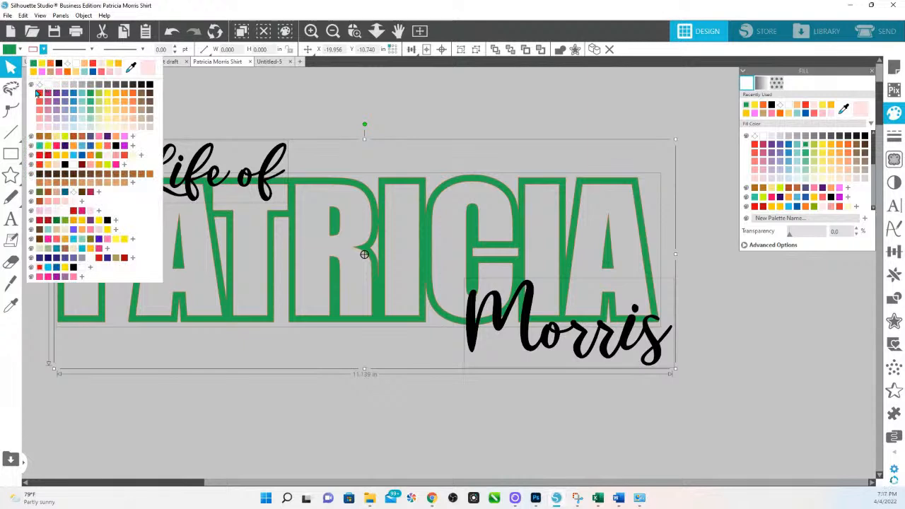
{"action": "left_click", "coordinate": [40, 97]}
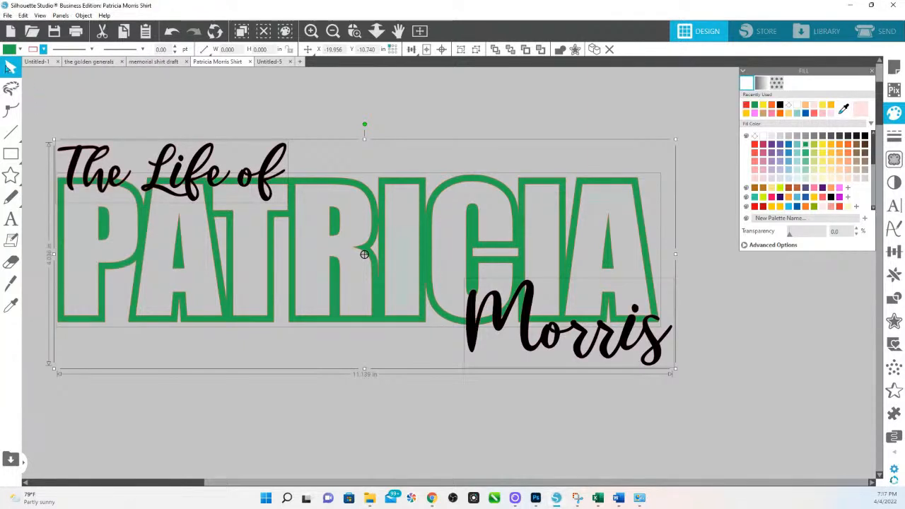
{"action": "left_click", "coordinate": [44, 51]}
{"action": "left_click", "coordinate": [46, 88]}
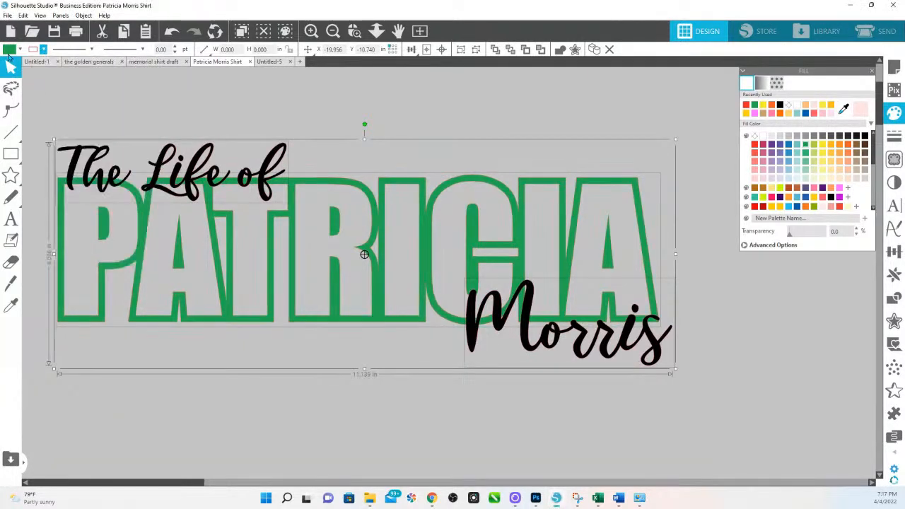
{"action": "left_click", "coordinate": [11, 49]}
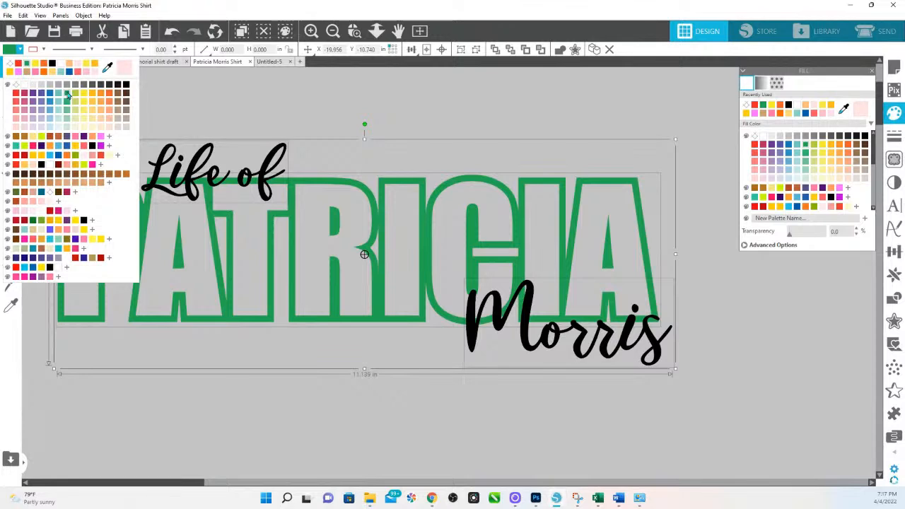
{"action": "left_click", "coordinate": [68, 95]}
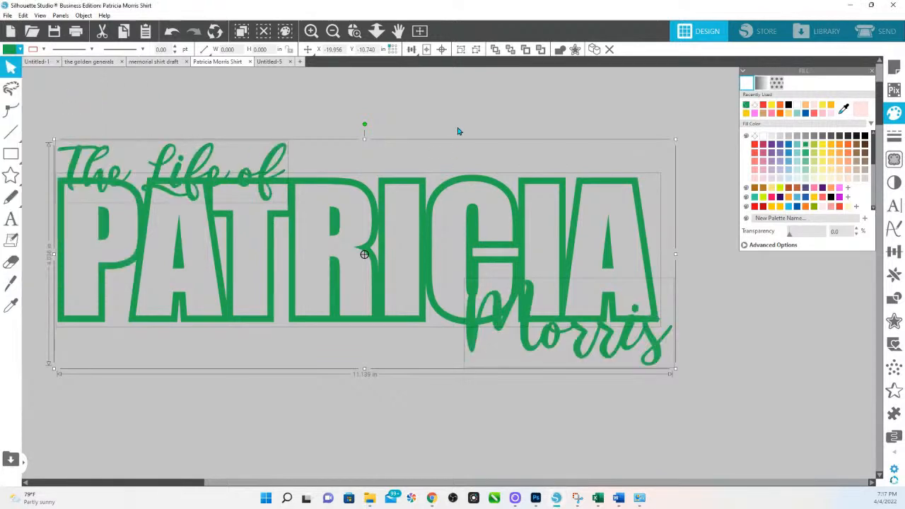
{"action": "left_click", "coordinate": [401, 141]}
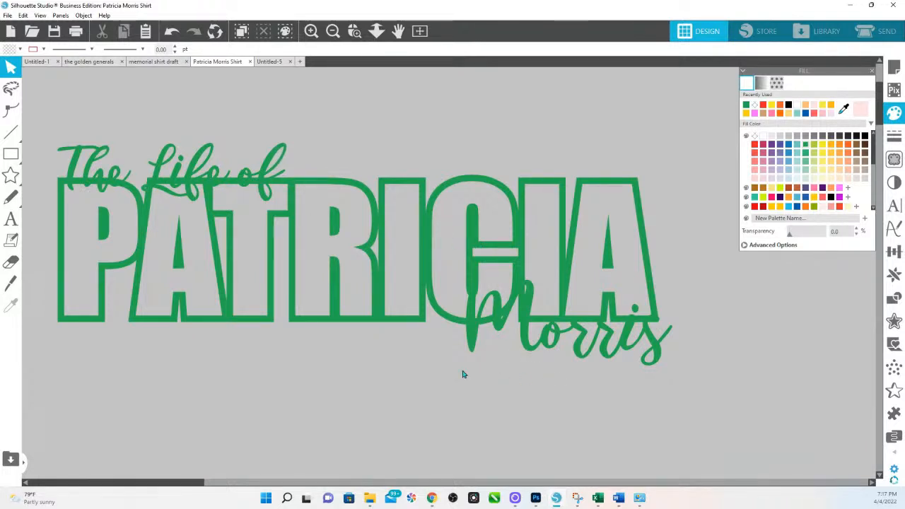
{"action": "left_click", "coordinate": [593, 341]}
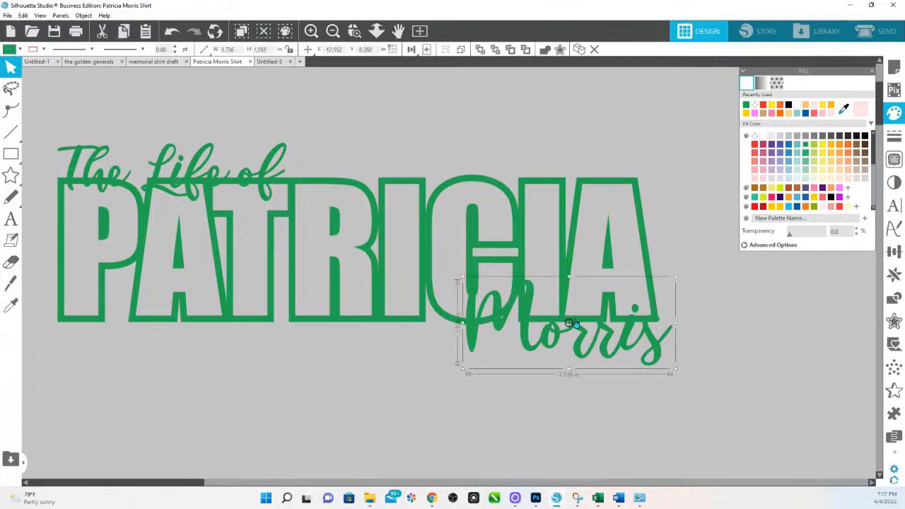
{"action": "key", "text": "ctrl+a"}
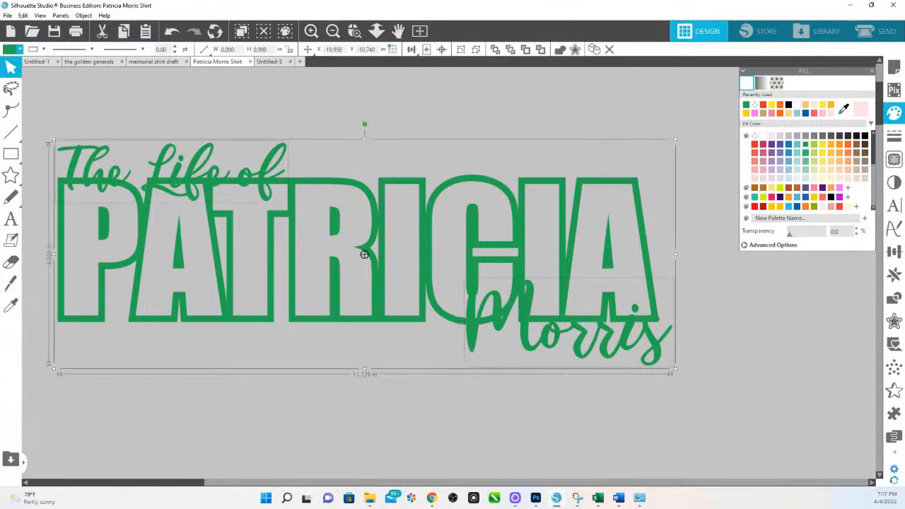
Step: Preview an outer offset around the lettering and step its distance down
{"action": "left_click", "coordinate": [893, 322]}
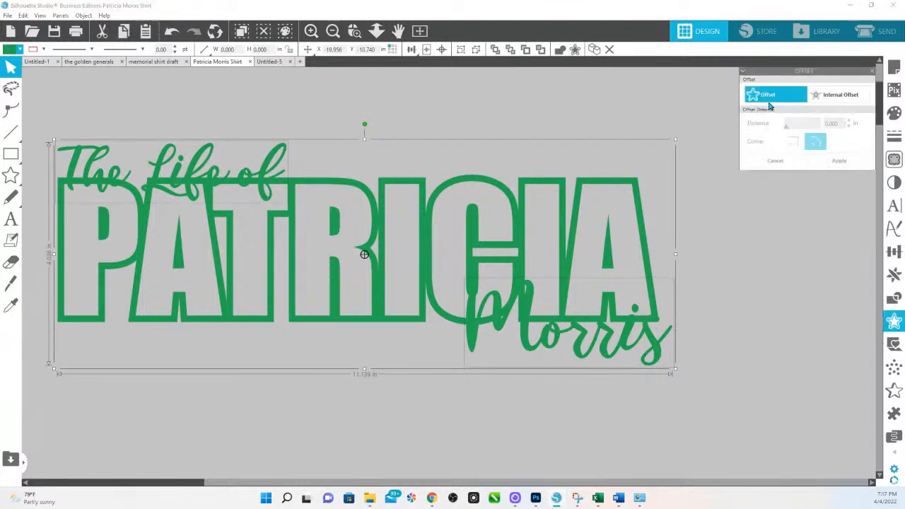
{"action": "left_click", "coordinate": [770, 96]}
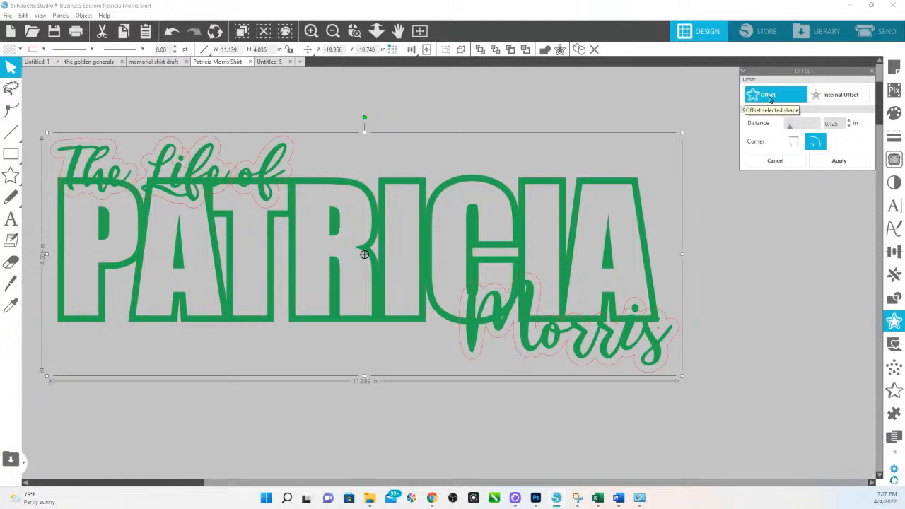
{"action": "left_click", "coordinate": [849, 127]}
{"action": "left_click", "coordinate": [850, 127]}
{"action": "left_click", "coordinate": [850, 127]}
{"action": "left_click", "coordinate": [849, 127]}
{"action": "left_click", "coordinate": [849, 126]}
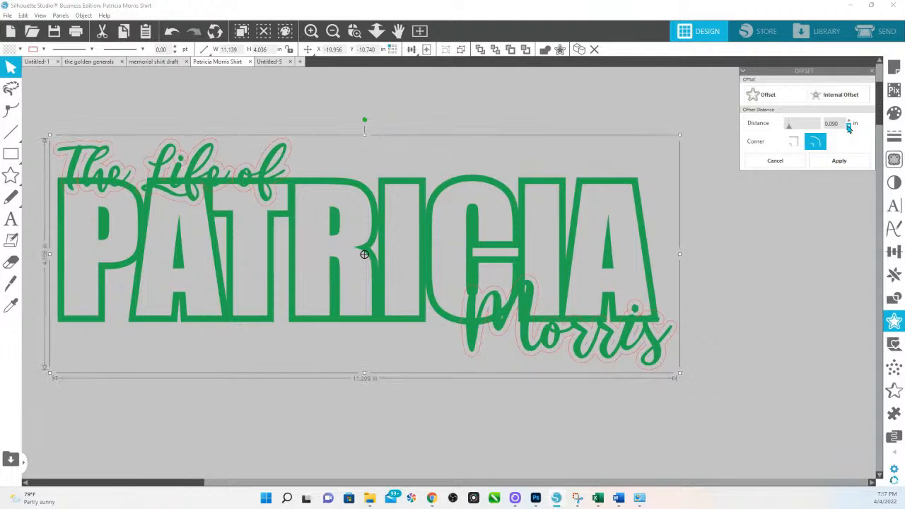
{"action": "left_click", "coordinate": [849, 126]}
{"action": "left_click", "coordinate": [849, 127]}
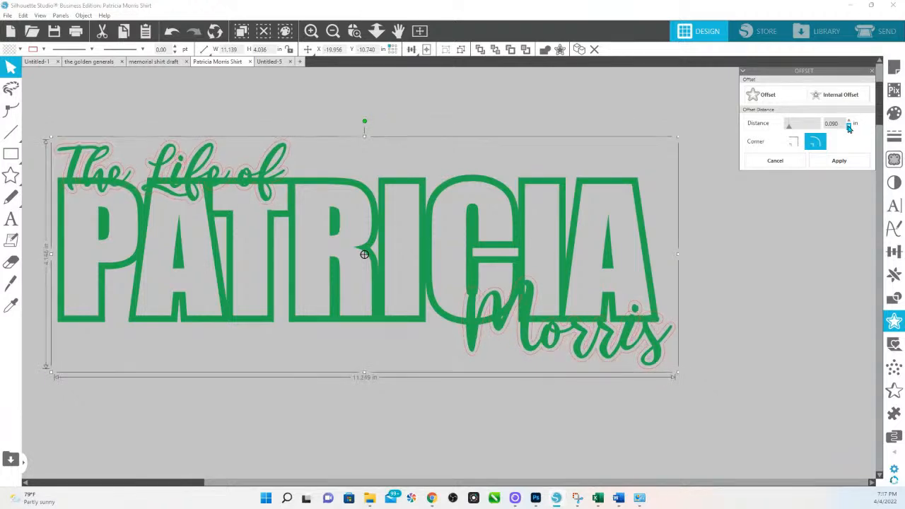
{"action": "left_click", "coordinate": [849, 127]}
{"action": "left_click", "coordinate": [849, 126]}
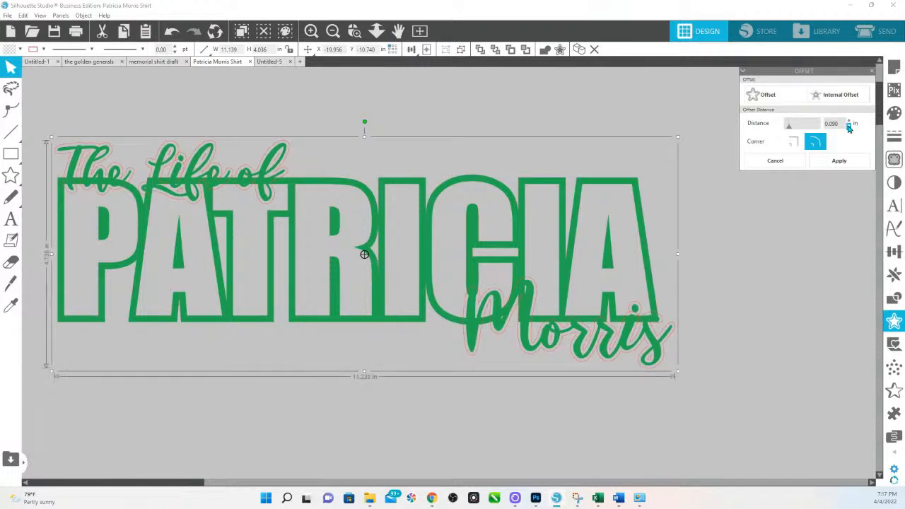
{"action": "left_click", "coordinate": [849, 127]}
{"action": "left_click", "coordinate": [849, 126]}
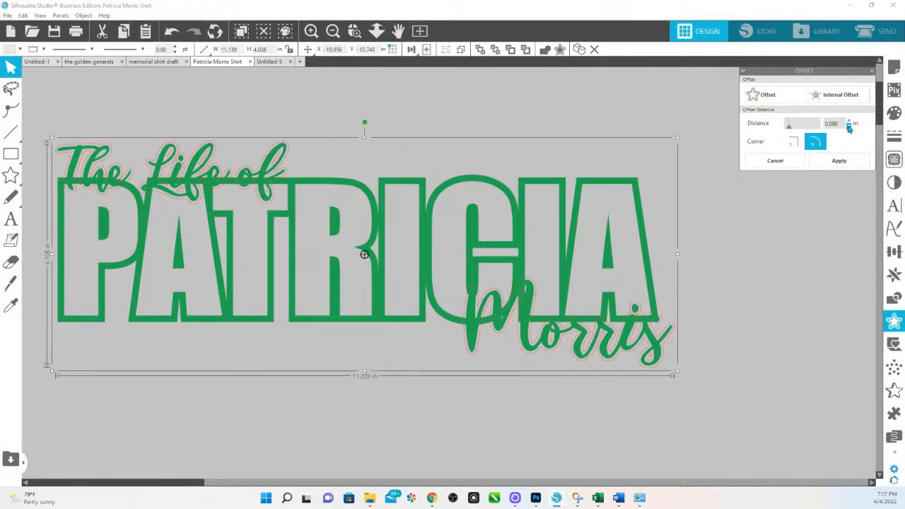
{"action": "left_click", "coordinate": [849, 126]}
{"action": "left_click", "coordinate": [849, 127]}
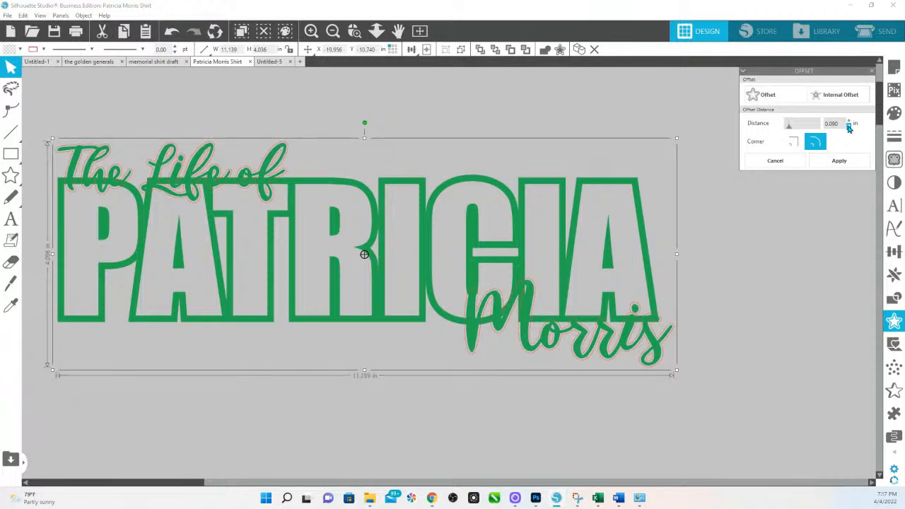
{"action": "left_click", "coordinate": [849, 127]}
{"action": "left_click", "coordinate": [849, 126]}
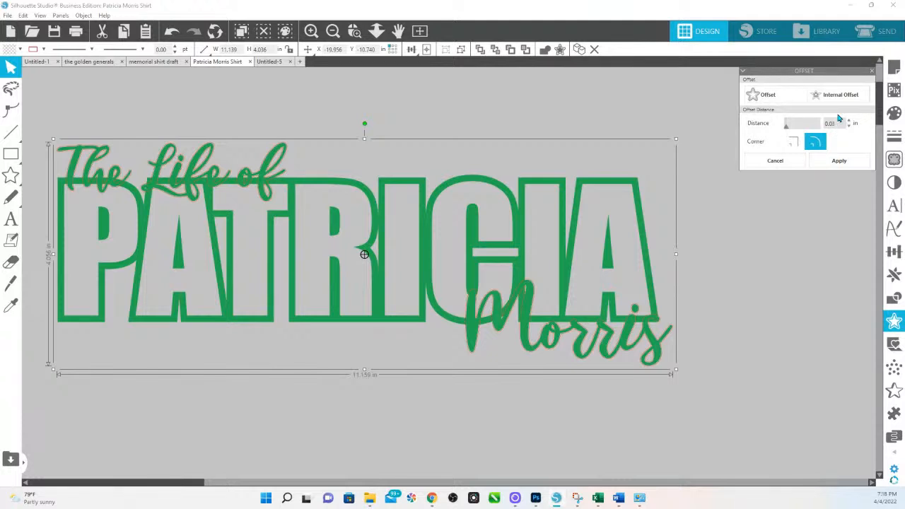
Step: Set the offset distance to 0.050 in and apply it
{"action": "key", "text": "Return"}
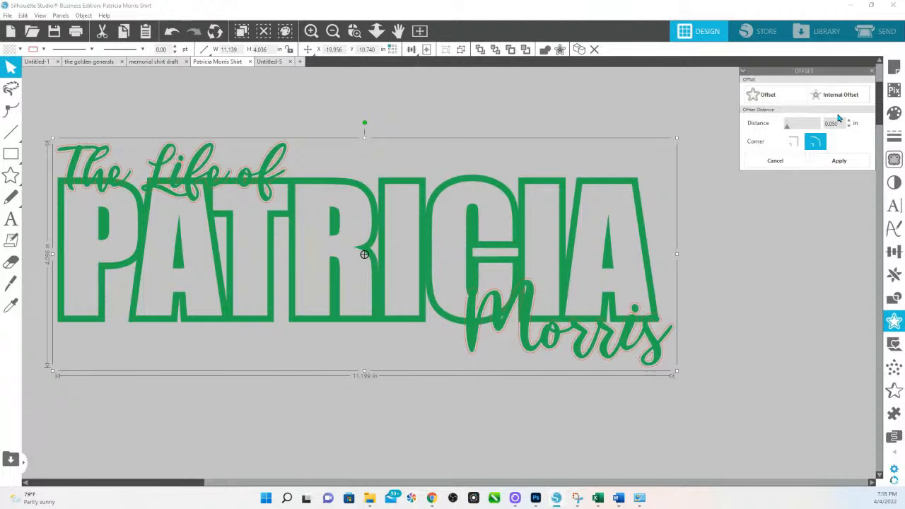
{"action": "key", "text": "Return"}
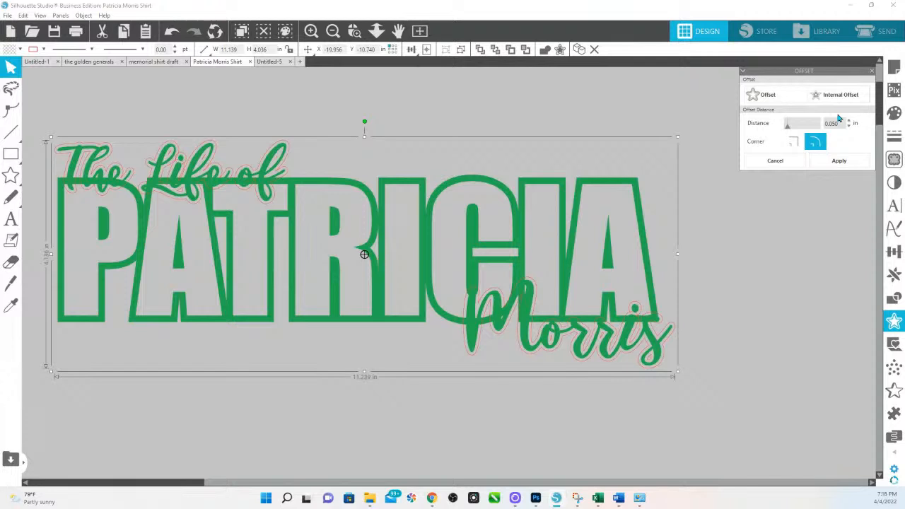
{"action": "left_click", "coordinate": [848, 161]}
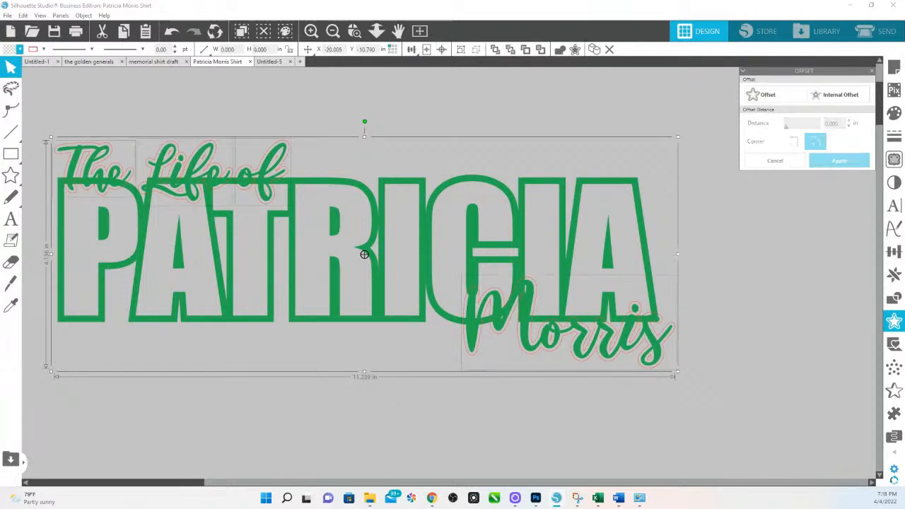
{"action": "left_click", "coordinate": [895, 114]}
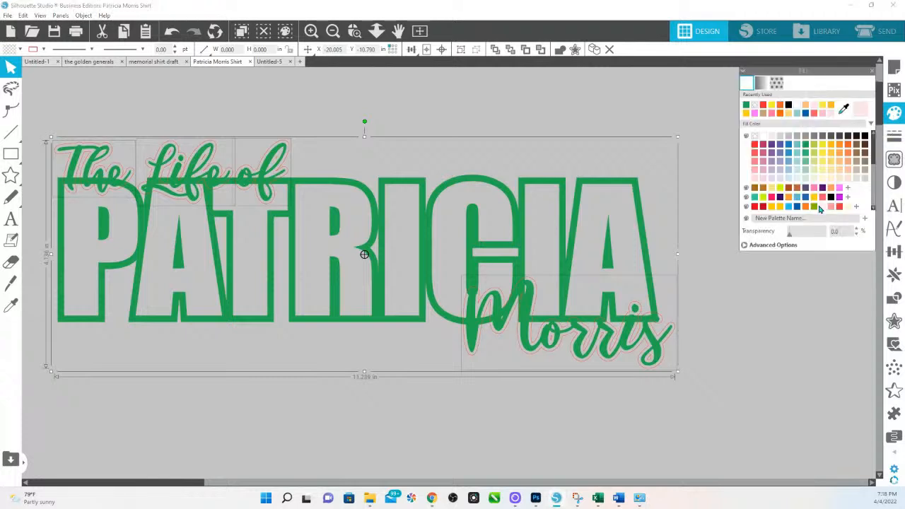
{"action": "left_click", "coordinate": [822, 203]}
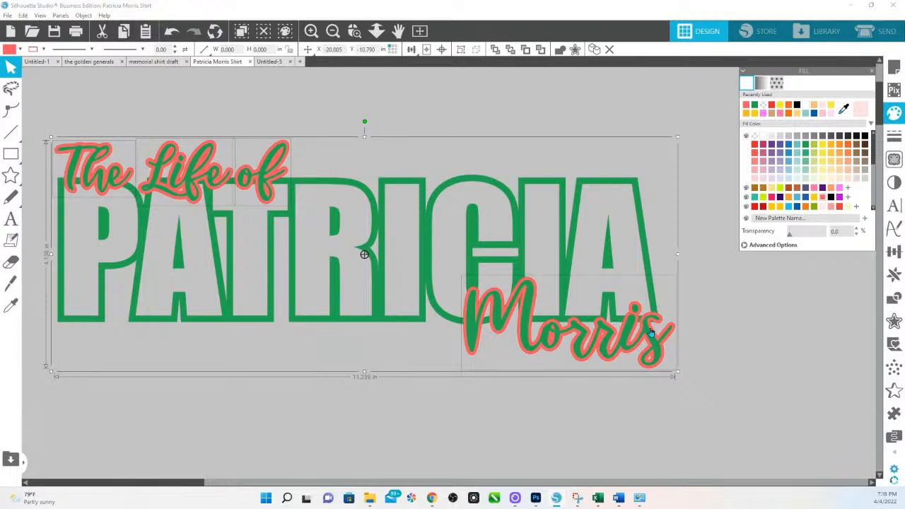
{"action": "left_click", "coordinate": [636, 186], "text": "shift"}
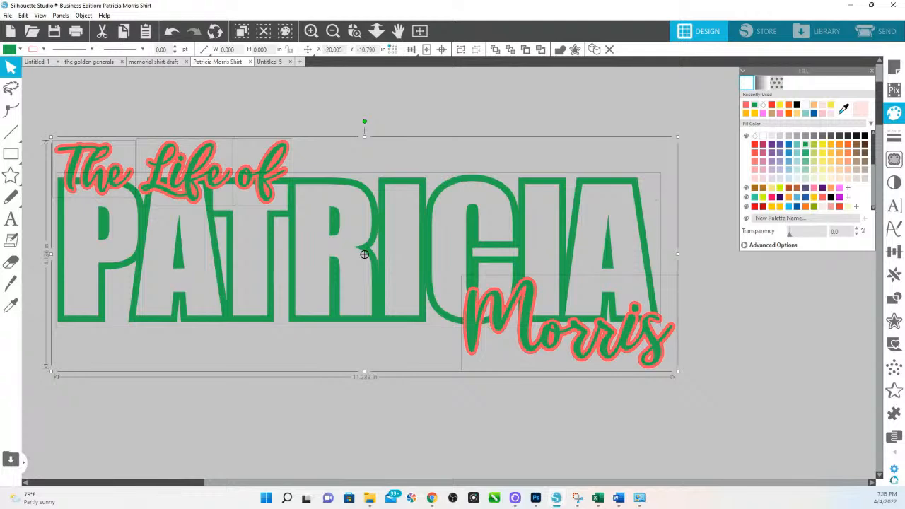
{"action": "left_click", "coordinate": [893, 298]}
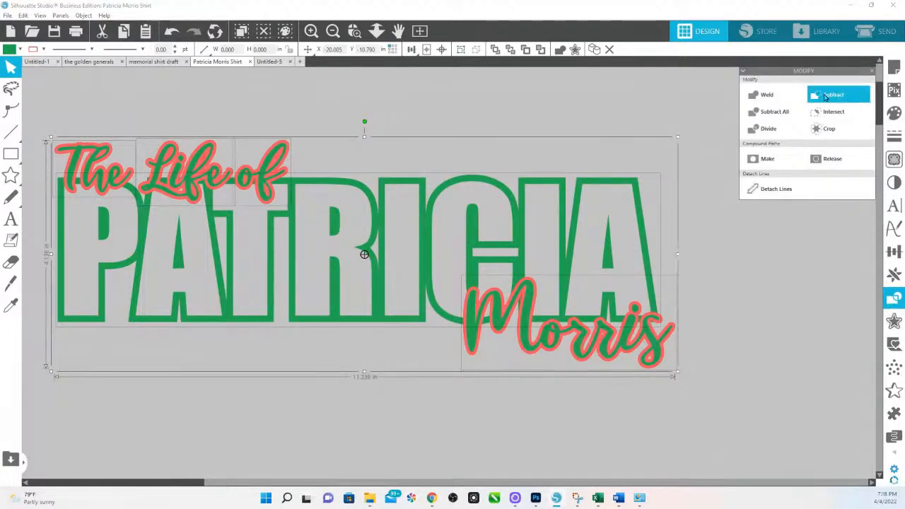
{"action": "left_click", "coordinate": [825, 97]}
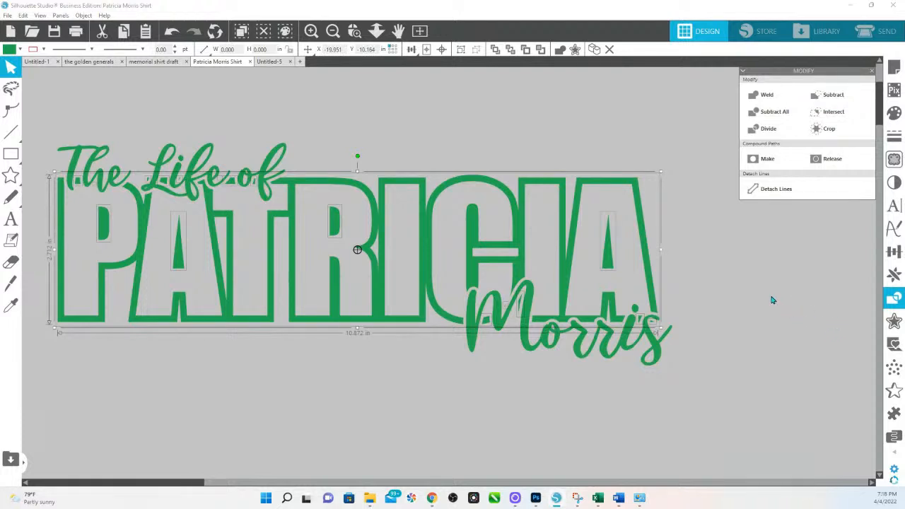
{"action": "left_click", "coordinate": [743, 287]}
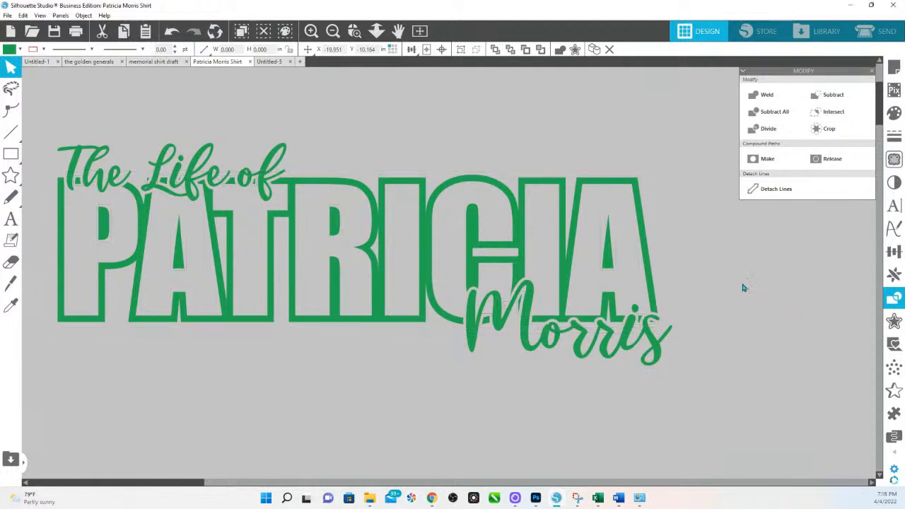
{"action": "left_click", "coordinate": [653, 326]}
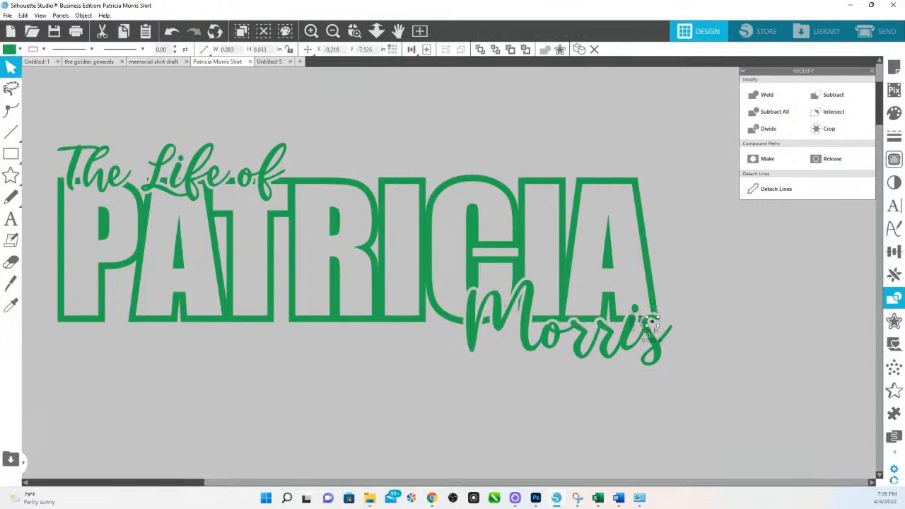
{"action": "key", "text": "Delete"}
{"action": "left_click", "coordinate": [486, 321]}
{"action": "key", "text": "Delete"}
{"action": "left_click", "coordinate": [506, 307]}
{"action": "key", "text": "Delete"}
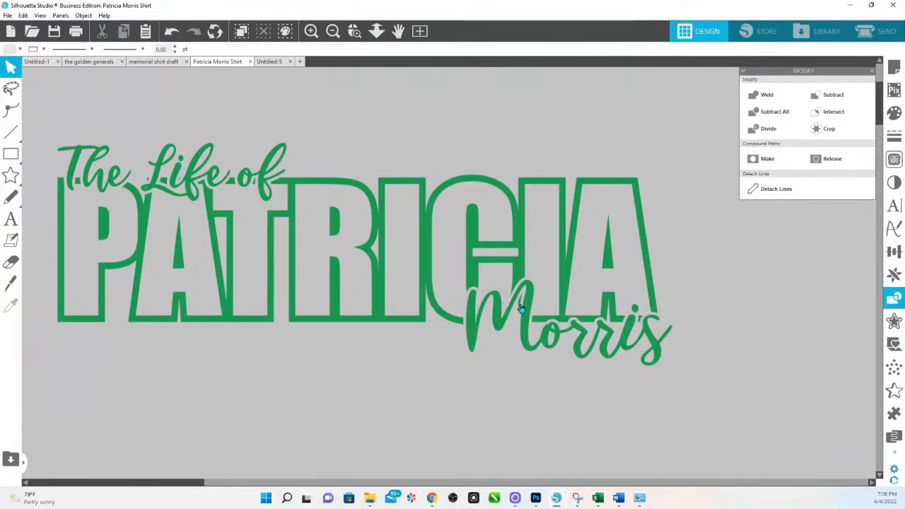
{"action": "left_click", "coordinate": [521, 309]}
{"action": "left_click", "coordinate": [521, 309]}
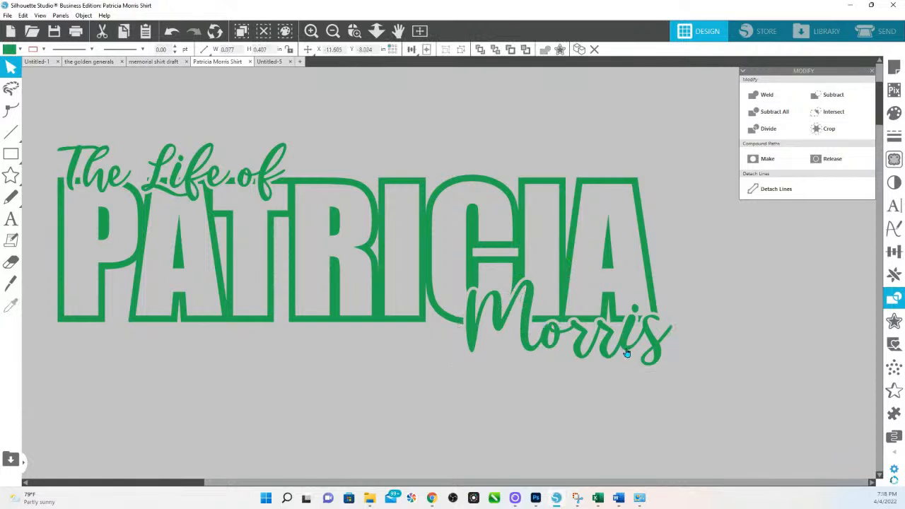
{"action": "key", "text": "Delete"}
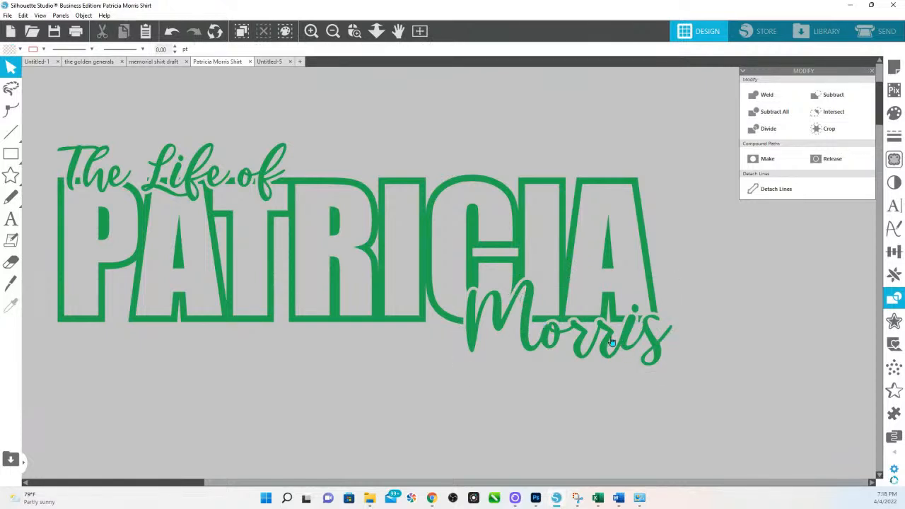
Step: Delete leftover pieces around 'The Life of', restoring the text after accidentally deleting it
{"action": "left_click", "coordinate": [77, 181]}
{"action": "left_click", "coordinate": [79, 187]}
{"action": "key", "text": "Delete"}
{"action": "left_click", "coordinate": [178, 183]}
{"action": "key", "text": "Delete"}
{"action": "key", "text": "ctrl+z"}
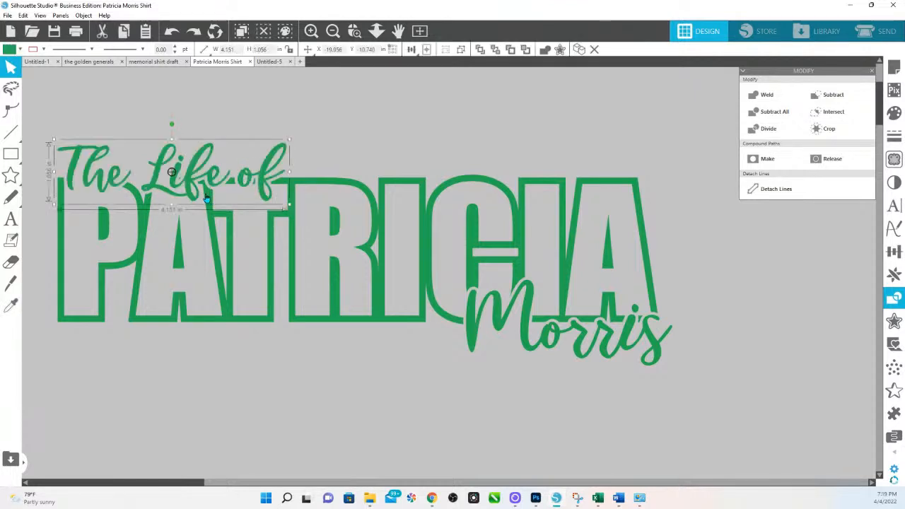
{"action": "left_click", "coordinate": [181, 182]}
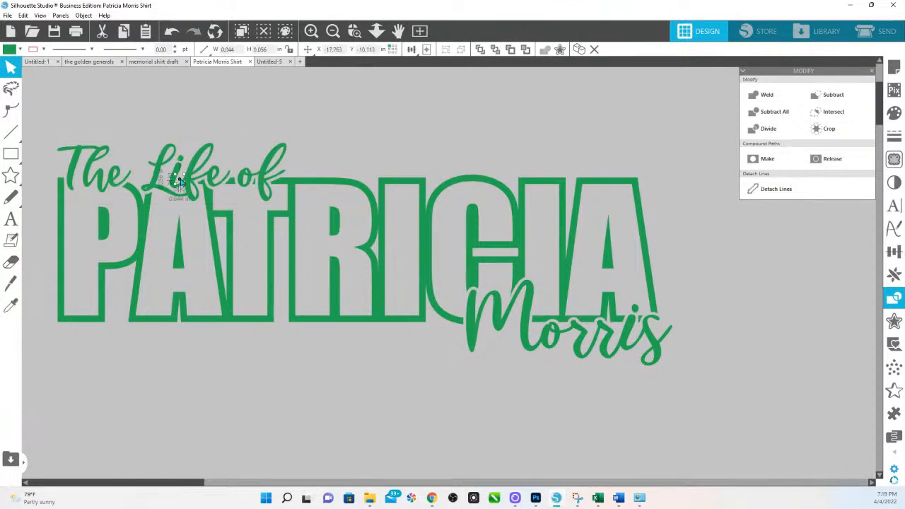
{"action": "key", "text": "Delete"}
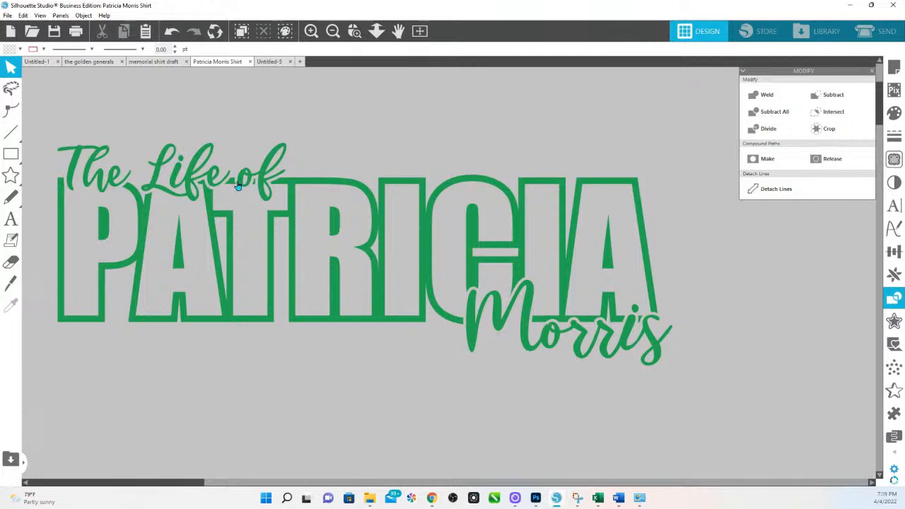
{"action": "left_click", "coordinate": [253, 185]}
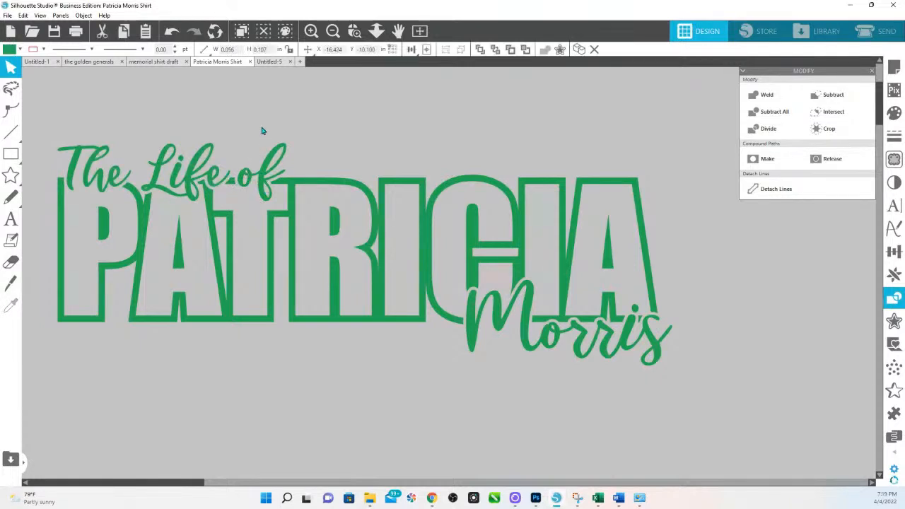
{"action": "key", "text": "Delete"}
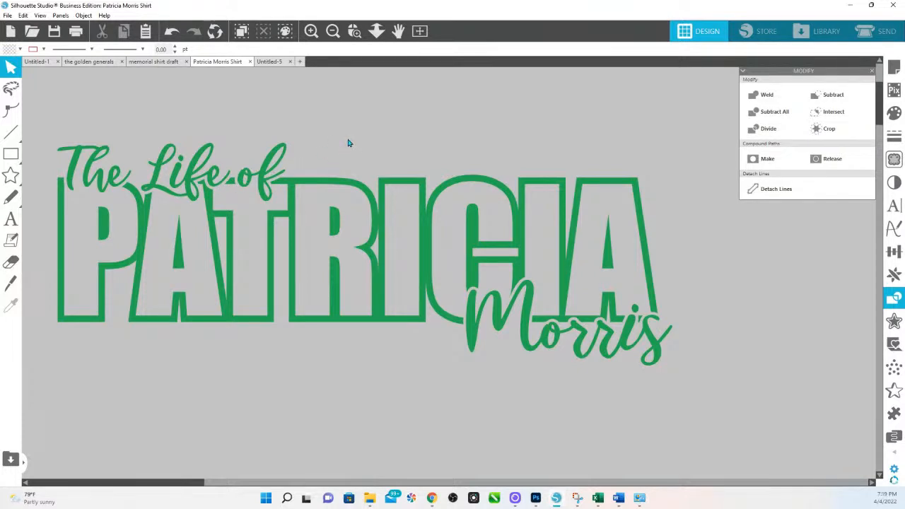
Step: Move the sunrise/sunset date line up directly beneath the title
{"action": "left_click", "coordinate": [376, 31]}
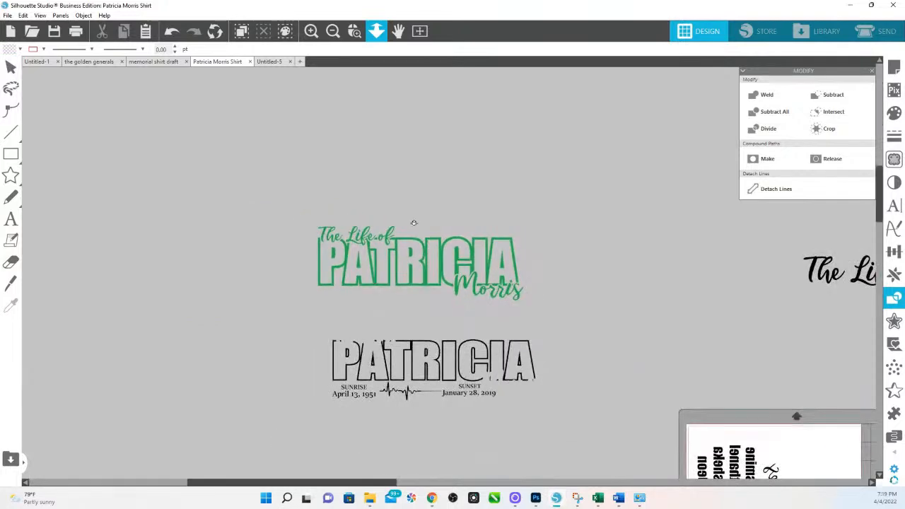
{"action": "left_click_drag", "start_coordinate": [415, 231], "coordinate": [416, 235]}
{"action": "left_click_drag", "start_coordinate": [341, 408], "coordinate": [326, 299]}
{"action": "left_click", "coordinate": [354, 30]}
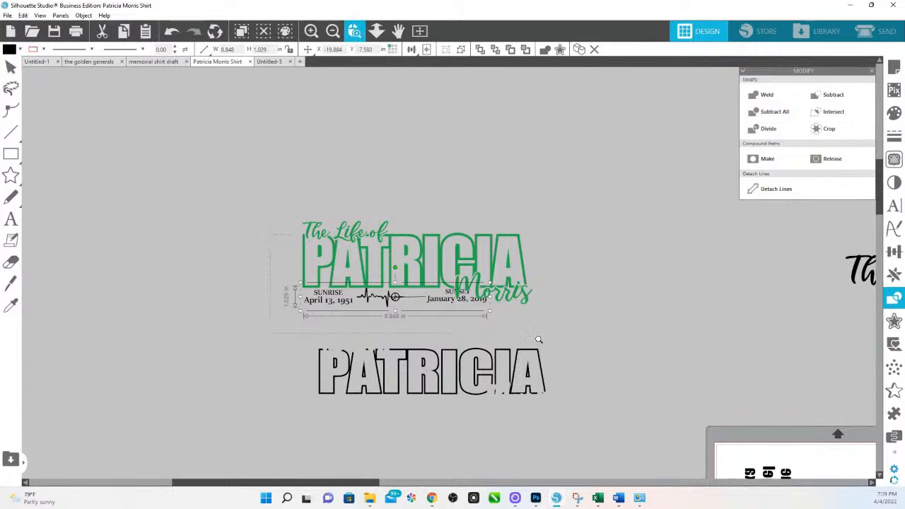
{"action": "left_click_drag", "start_coordinate": [531, 338], "coordinate": [531, 338]}
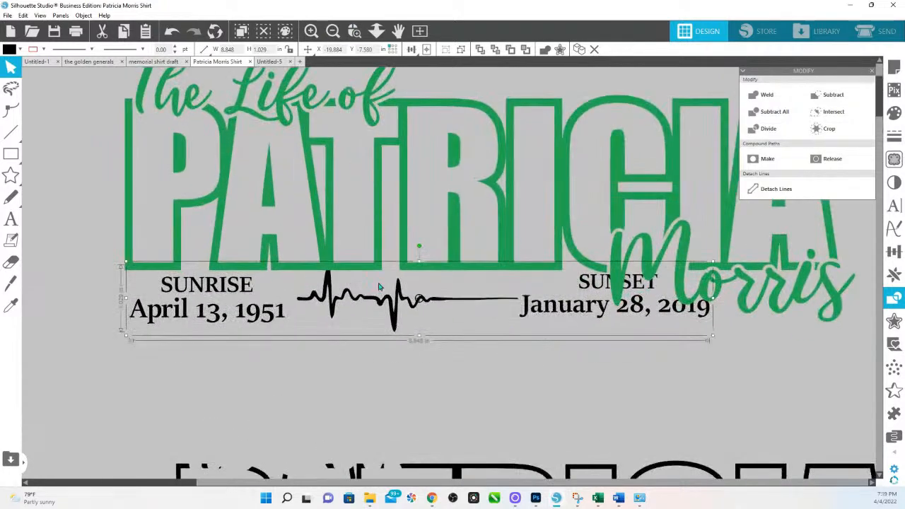
{"action": "left_click", "coordinate": [376, 30]}
{"action": "left_click_drag", "start_coordinate": [468, 249], "coordinate": [448, 168]}
Step: Try enlarging the green design to 13.026 in, then undo back to 11.139 in
{"action": "left_click_drag", "start_coordinate": [279, 145], "coordinate": [643, 269]}
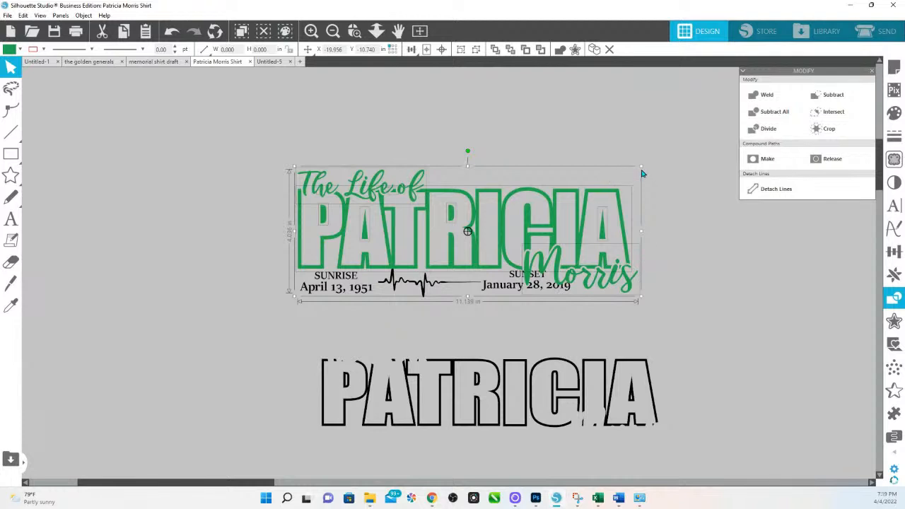
{"action": "left_click_drag", "start_coordinate": [640, 166], "coordinate": [686, 158]}
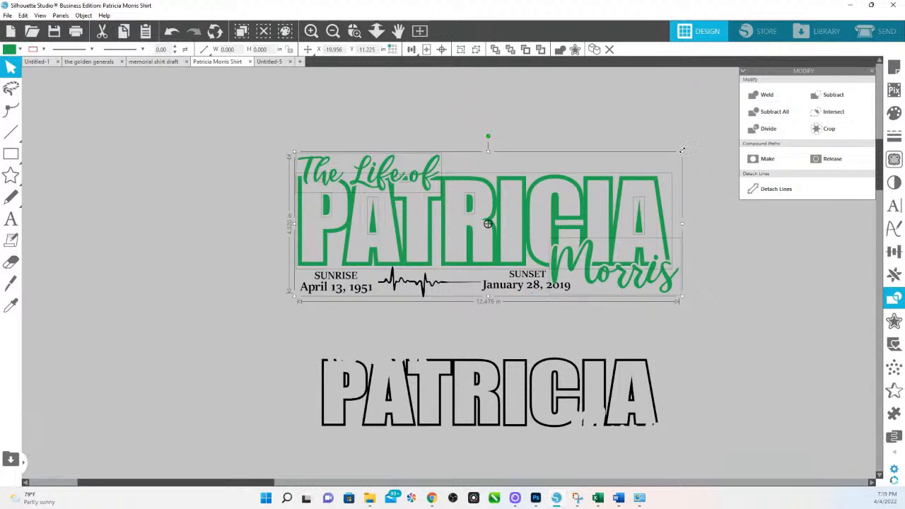
{"action": "left_click_drag", "start_coordinate": [682, 150], "coordinate": [699, 147]}
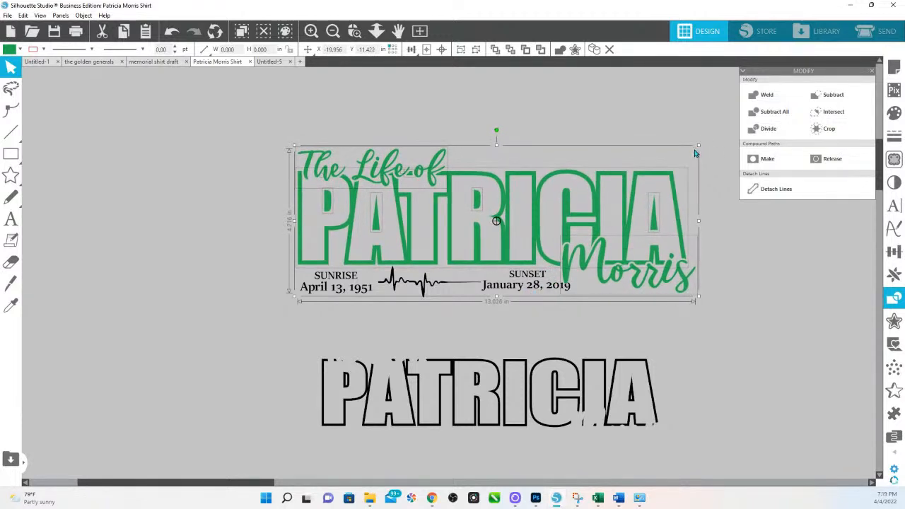
{"action": "key", "text": "i"}
{"action": "key", "text": "ctrl+z"}
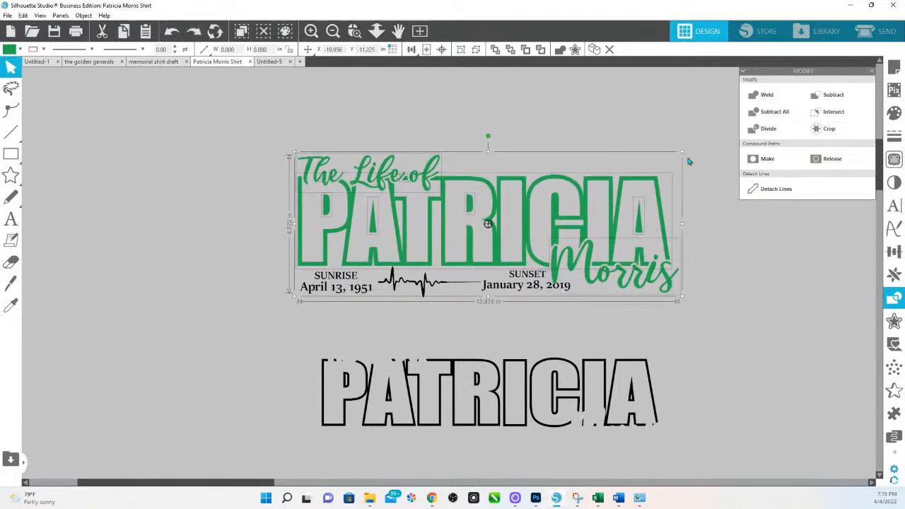
{"action": "key", "text": "ctrl+z"}
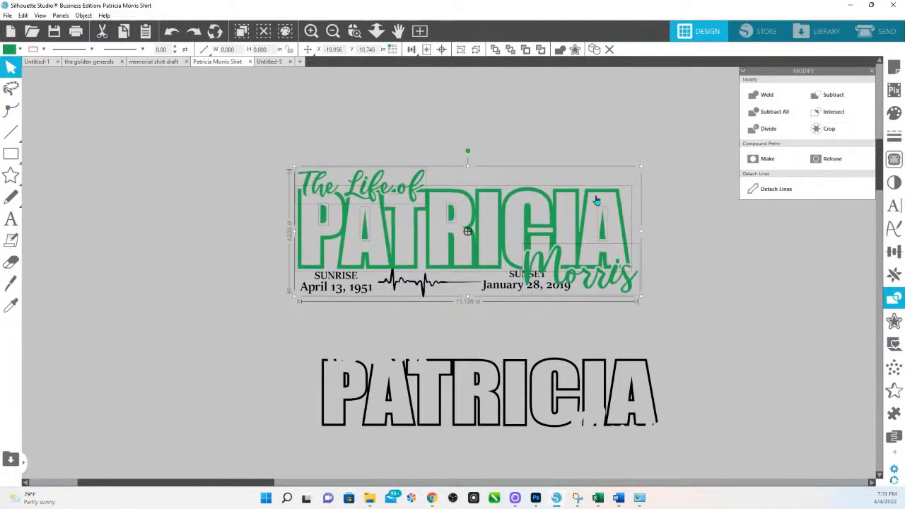
Step: Copy the whole title-and-date design and place the duplicate at upper left
{"action": "key", "text": "ctrl+z"}
{"action": "key", "text": "ctrl+z"}
{"action": "key", "text": "ctrl+z"}
{"action": "key", "text": "ctrl+z"}
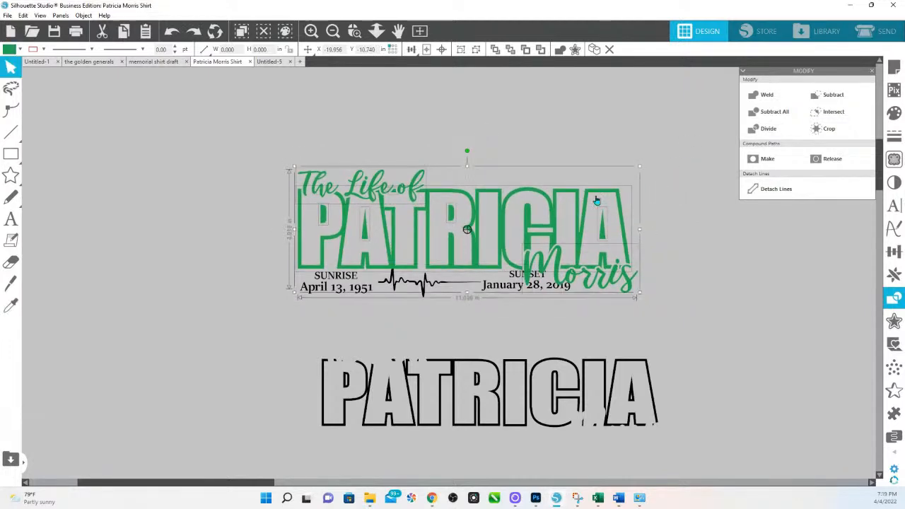
{"action": "left_click", "coordinate": [516, 248]}
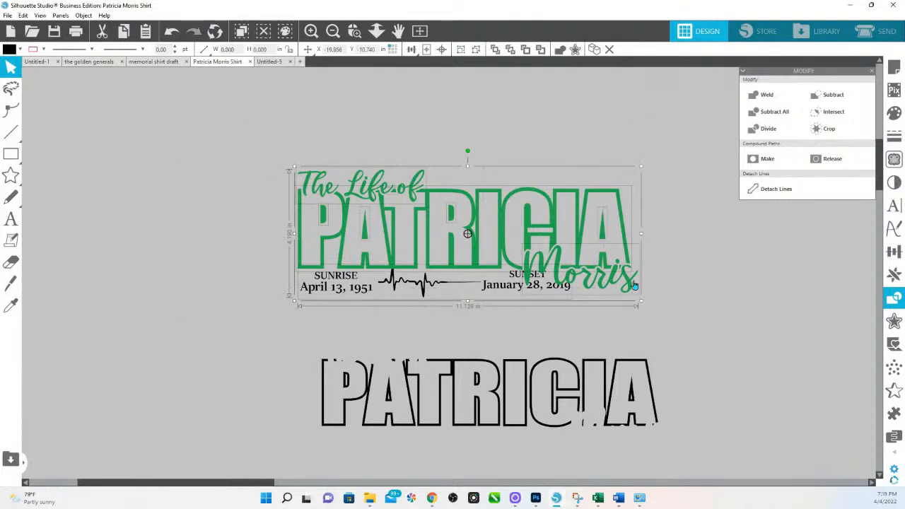
{"action": "key", "text": "ctrl+c"}
{"action": "key", "text": "ctrl+v"}
{"action": "left_click_drag", "start_coordinate": [455, 119], "coordinate": [338, 120]}
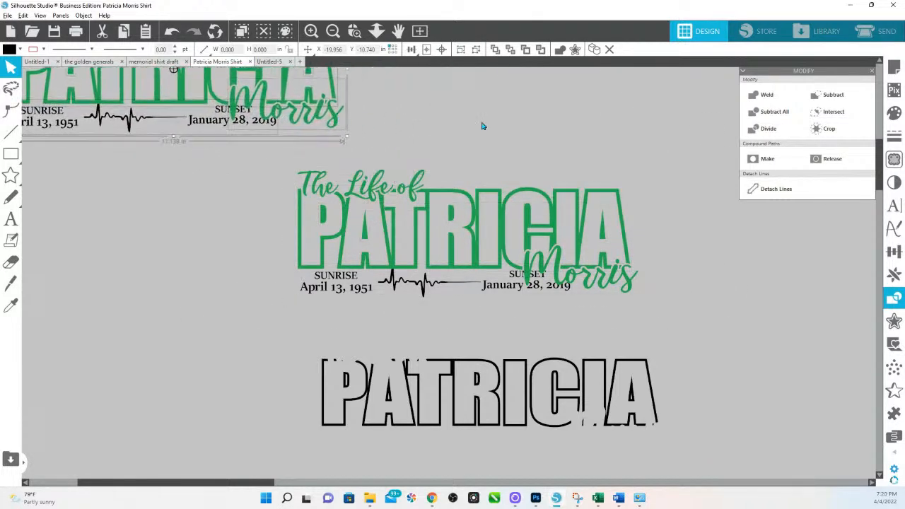
Step: Enlarge the original to 13.467 in, group it with the date line, and shift it right
{"action": "left_click_drag", "start_coordinate": [249, 165], "coordinate": [642, 267]}
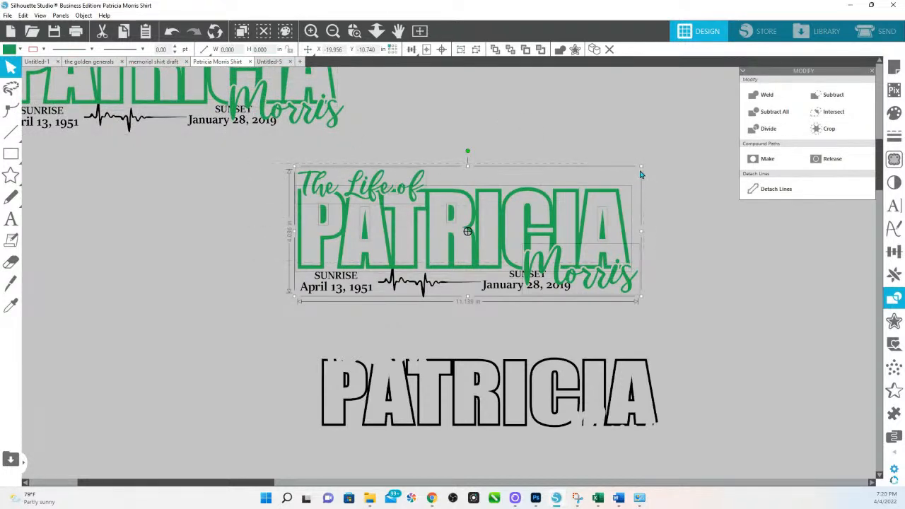
{"action": "left_click_drag", "start_coordinate": [641, 167], "coordinate": [712, 142]}
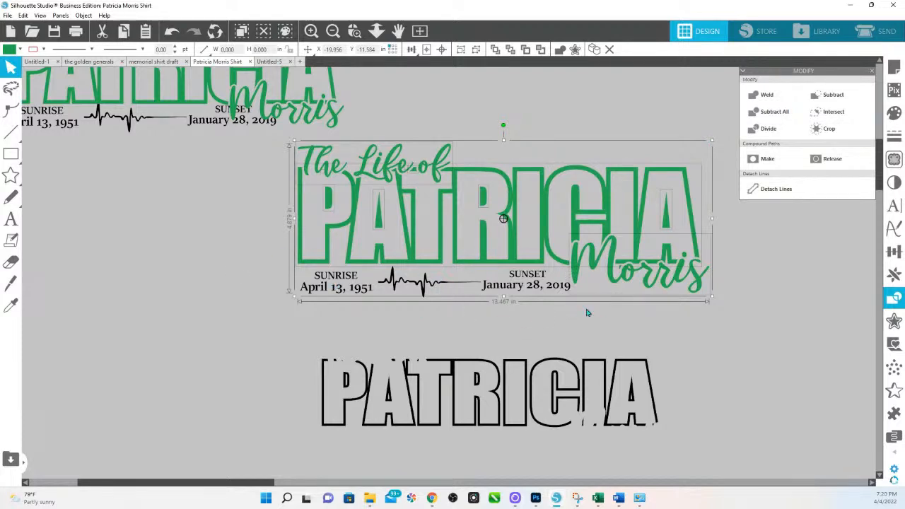
{"action": "left_click", "coordinate": [558, 290]}
{"action": "right_click", "coordinate": [558, 290]}
{"action": "left_click", "coordinate": [608, 172]}
{"action": "left_click_drag", "start_coordinate": [359, 263], "coordinate": [650, 301]}
{"action": "left_click_drag", "start_coordinate": [345, 248], "coordinate": [683, 456]}
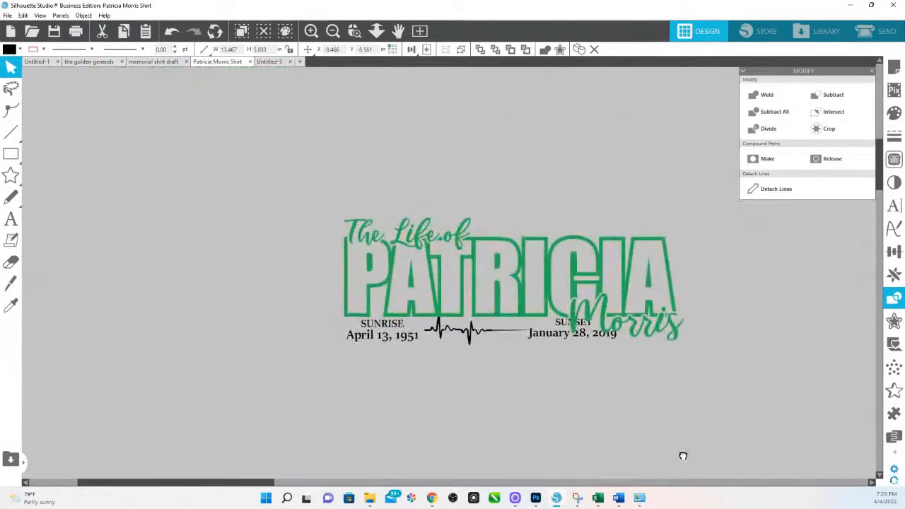
Step: Shrink the dates and heartbeat line to 7.362 in wide under the name
{"action": "left_click_drag", "start_coordinate": [277, 366], "coordinate": [539, 330]}
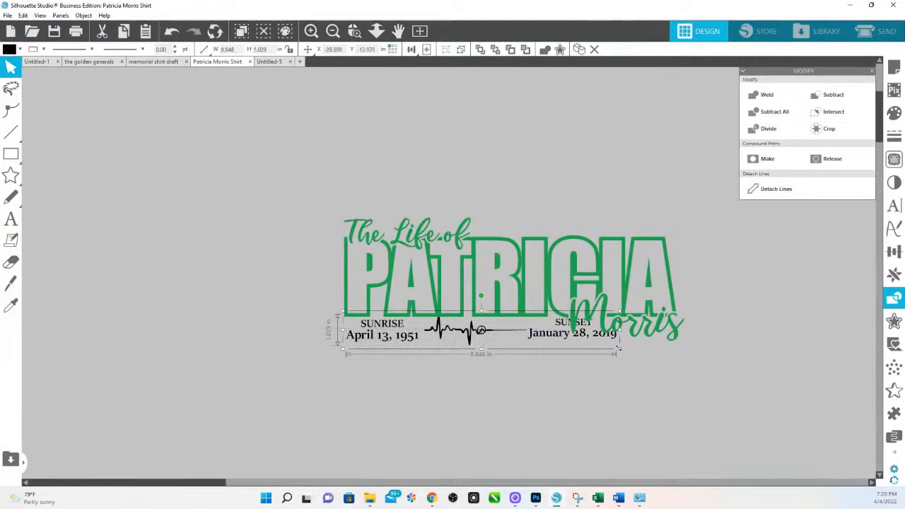
{"action": "left_click", "coordinate": [619, 351]}
{"action": "left_click", "coordinate": [560, 335]}
{"action": "left_click_drag", "start_coordinate": [618, 349], "coordinate": [562, 345]}
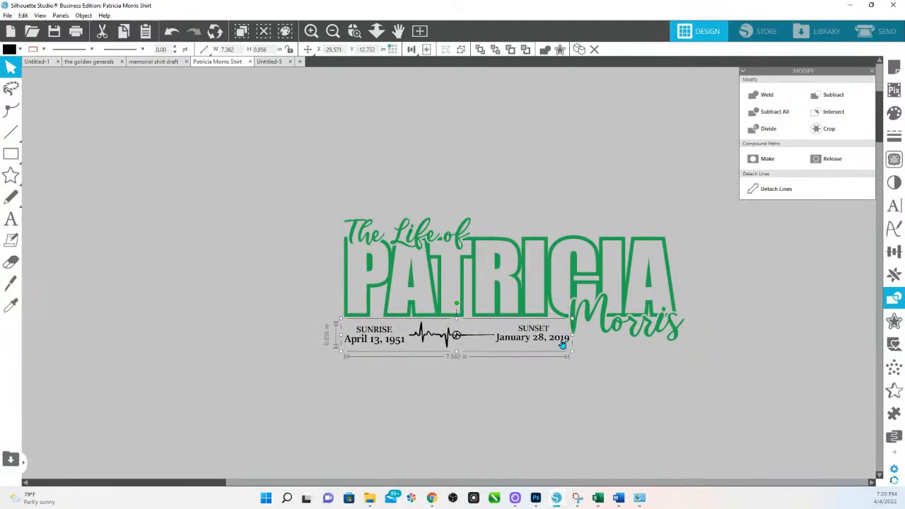
Step: Enlarge the duplicate Patricia design to 18.241 in by 6.982 in
{"action": "left_click", "coordinate": [375, 33]}
{"action": "left_click_drag", "start_coordinate": [436, 271], "coordinate": [408, 170]}
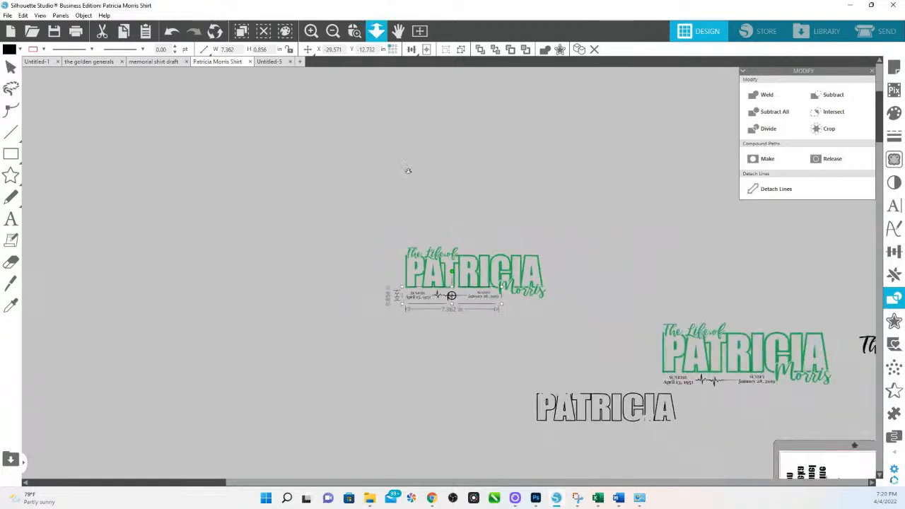
{"action": "left_click_drag", "start_coordinate": [344, 222], "coordinate": [519, 172]}
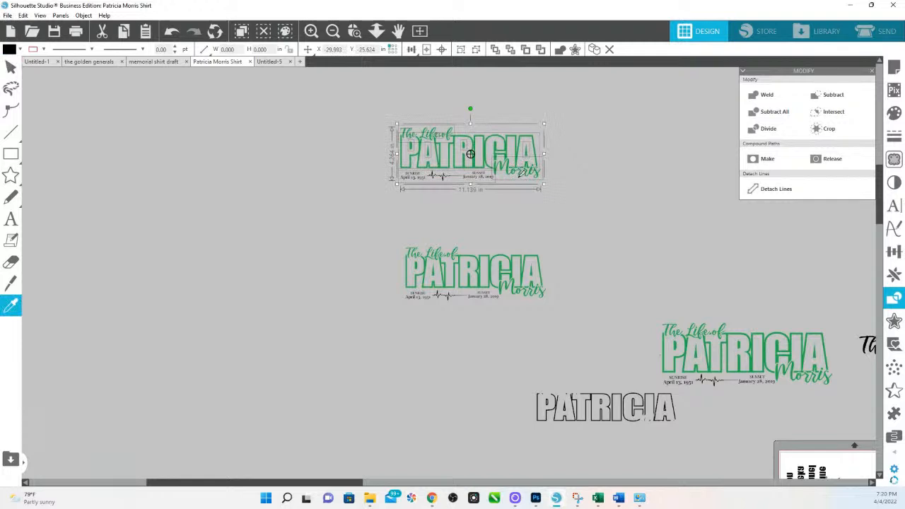
{"action": "left_click_drag", "start_coordinate": [543, 184], "coordinate": [661, 237]}
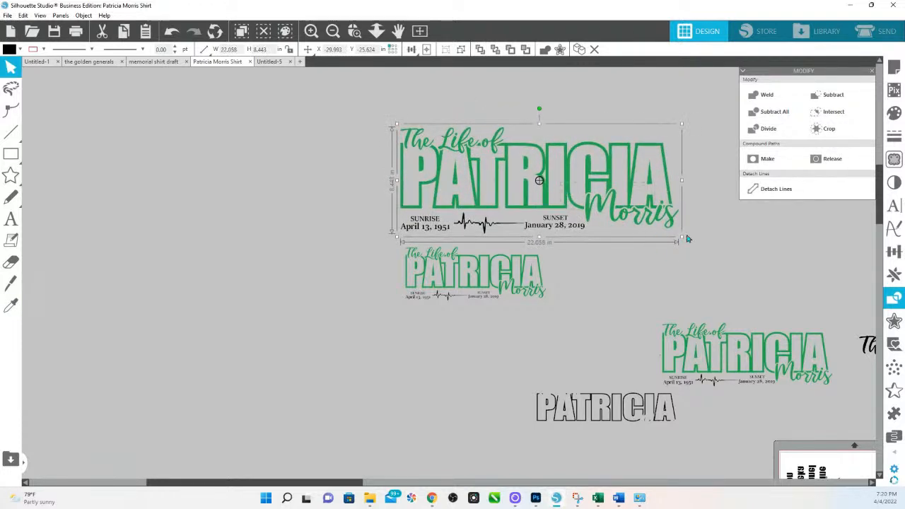
{"action": "left_click", "coordinate": [679, 271]}
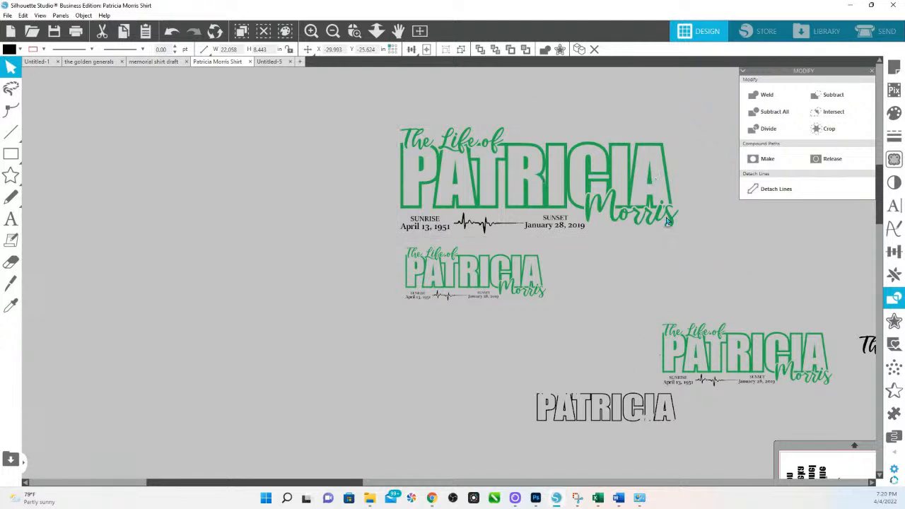
{"action": "left_click_drag", "start_coordinate": [394, 124], "coordinate": [634, 217]}
{"action": "left_click", "coordinate": [894, 114]}
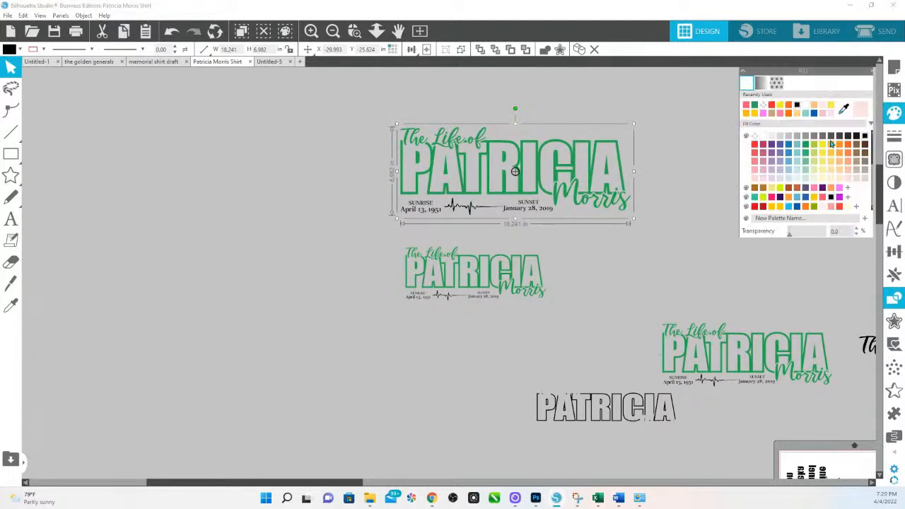
Step: Fill the copied design pink, scale it to 13.483 in, and place it at the top
{"action": "left_click", "coordinate": [813, 188]}
{"action": "left_click_drag", "start_coordinate": [634, 218], "coordinate": [592, 180]}
{"action": "left_click_drag", "start_coordinate": [518, 153], "coordinate": [779, 349]}
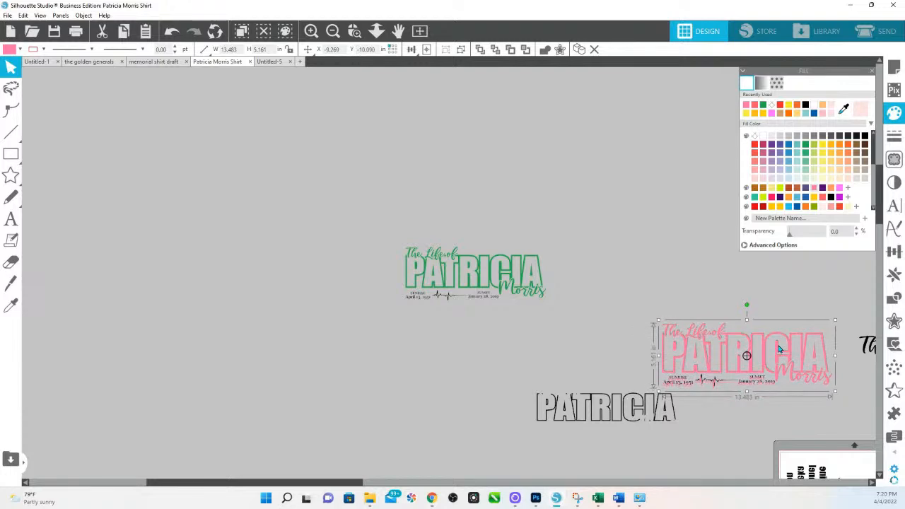
{"action": "left_click", "coordinate": [354, 30]}
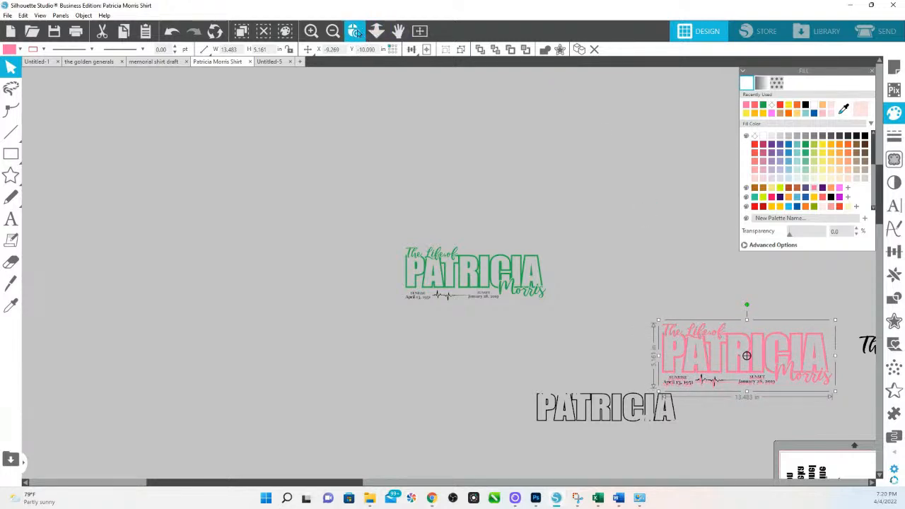
{"action": "left_click_drag", "start_coordinate": [664, 335], "coordinate": [786, 401]}
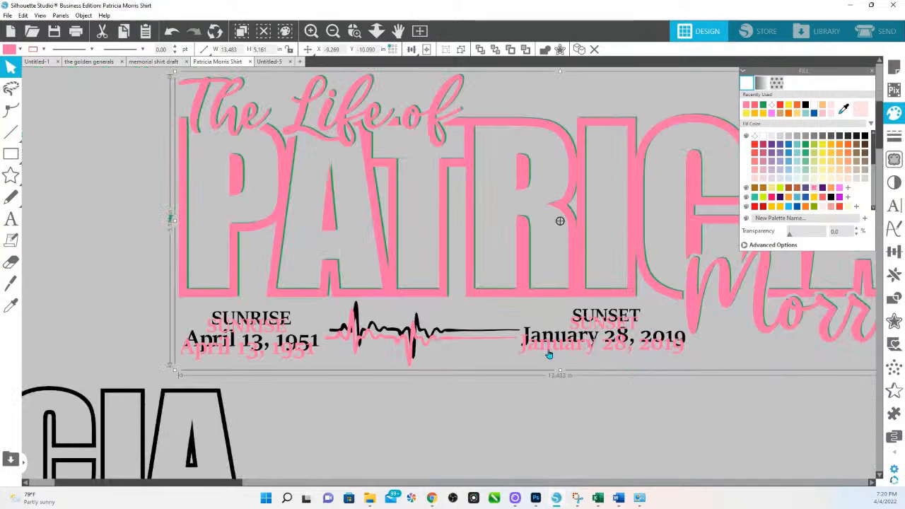
{"action": "left_click_drag", "start_coordinate": [549, 352], "coordinate": [553, 347]}
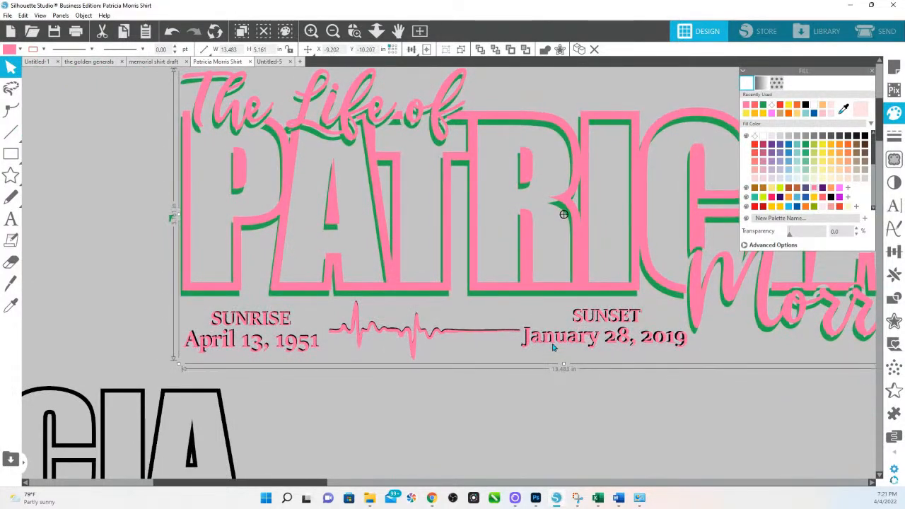
{"action": "left_click", "coordinate": [376, 30]}
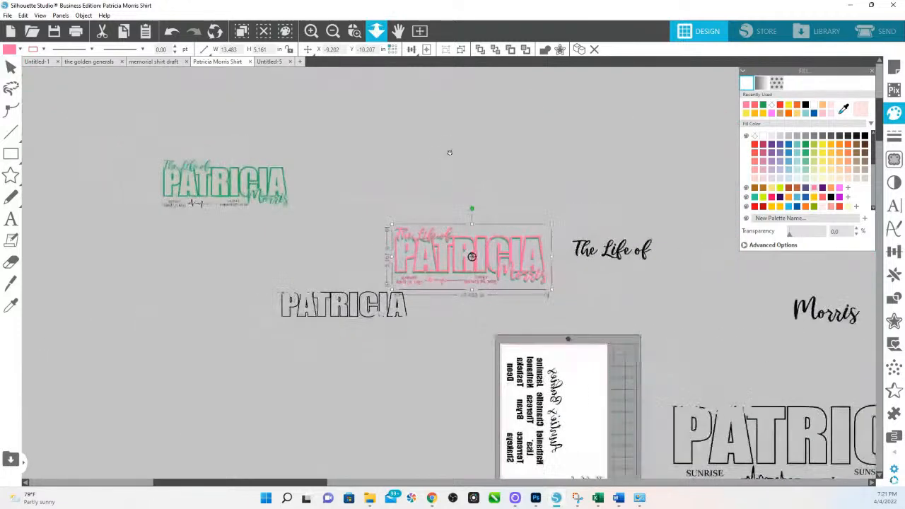
{"action": "left_click_drag", "start_coordinate": [501, 273], "coordinate": [504, 147]}
Step: Duplicate the green design, fill the copy yellow, and shrink it over the green one
{"action": "left_click", "coordinate": [510, 254]}
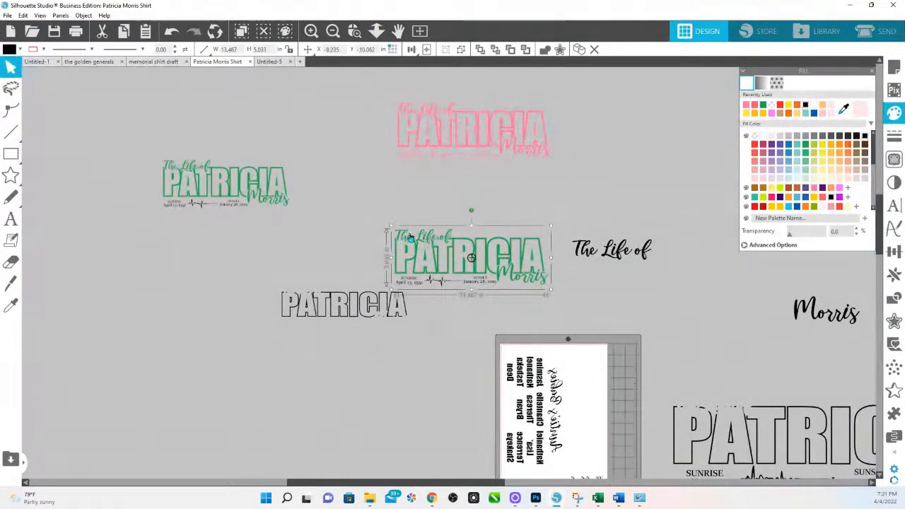
{"action": "left_click_drag", "start_coordinate": [524, 274], "coordinate": [550, 289]}
{"action": "left_click_drag", "start_coordinate": [541, 285], "coordinate": [549, 213]}
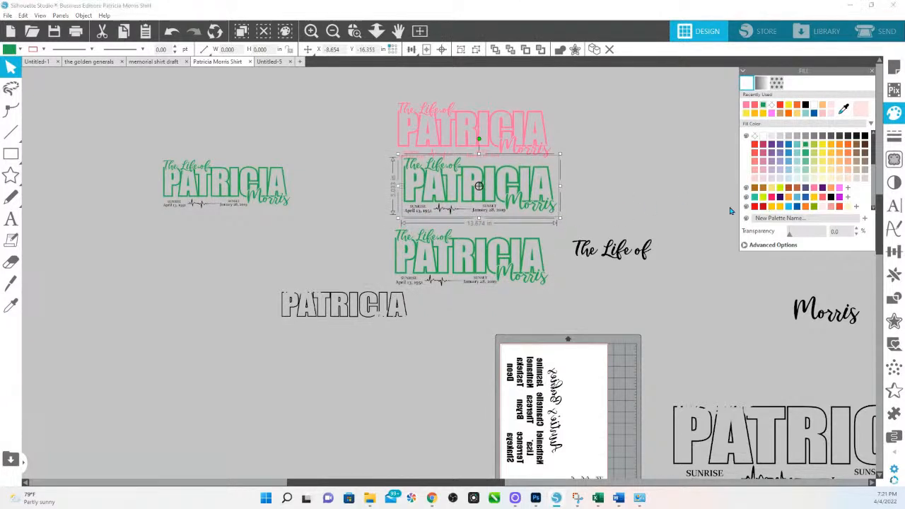
{"action": "left_click", "coordinate": [772, 206]}
{"action": "left_click_drag", "start_coordinate": [560, 221], "coordinate": [319, 213]}
Step: Offset the yellow layer over the green shadow and enlarge the pair to about 11.323 in
{"action": "left_click", "coordinate": [354, 31]}
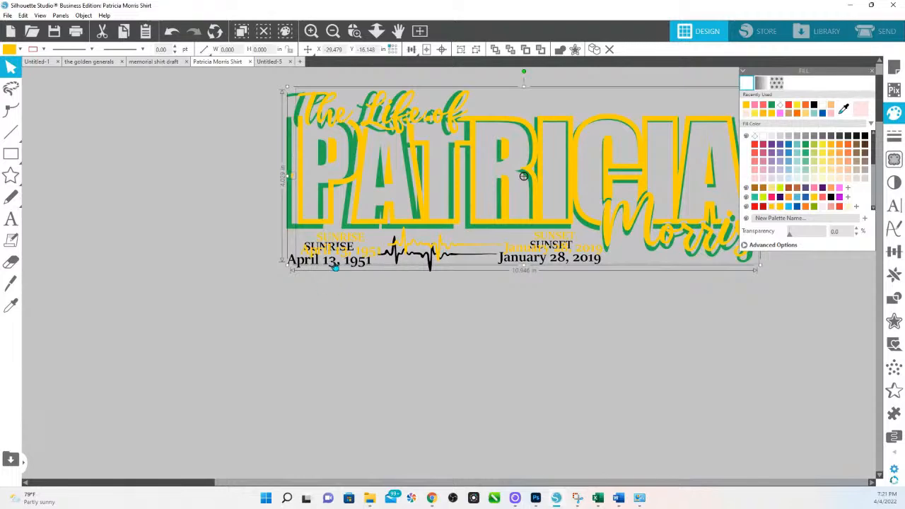
{"action": "left_click_drag", "start_coordinate": [404, 242], "coordinate": [452, 208]}
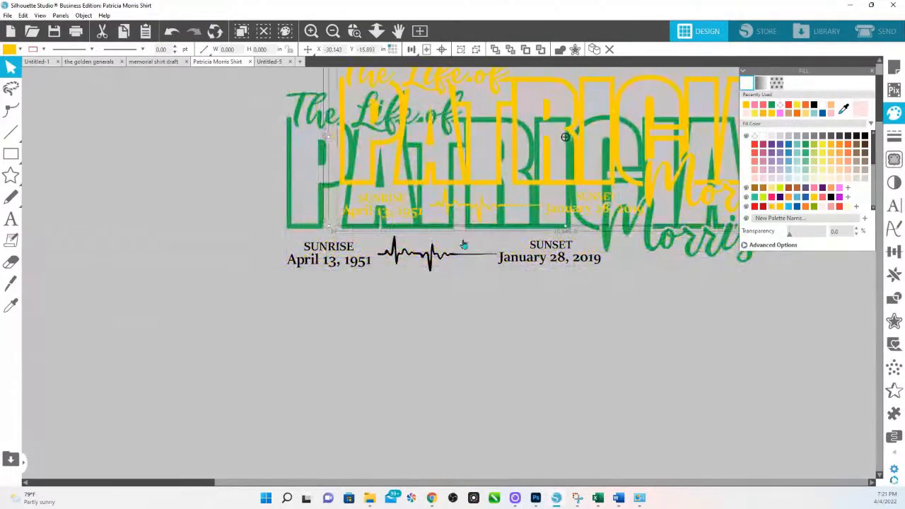
{"action": "left_click_drag", "start_coordinate": [385, 146], "coordinate": [334, 190]}
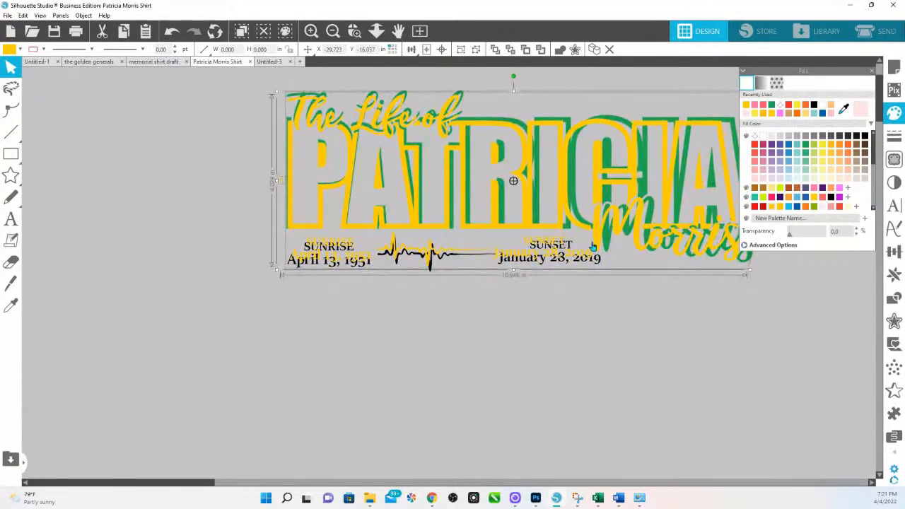
{"action": "left_click_drag", "start_coordinate": [618, 309], "coordinate": [537, 317]}
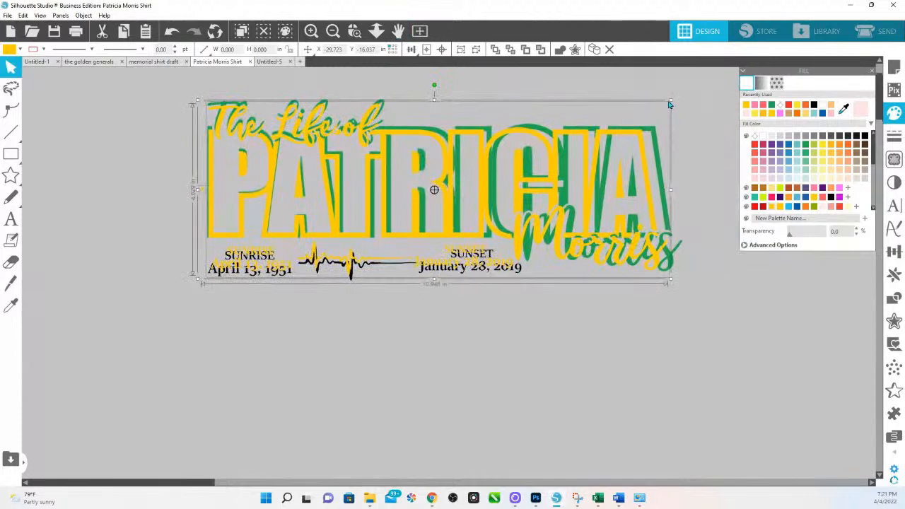
{"action": "mouse_move", "coordinate": [675, 101]}
{"action": "left_mouse_down"}
{"action": "mouse_move", "coordinate": [693, 95]}
{"action": "mouse_move", "coordinate": [684, 99]}
{"action": "left_mouse_up"}
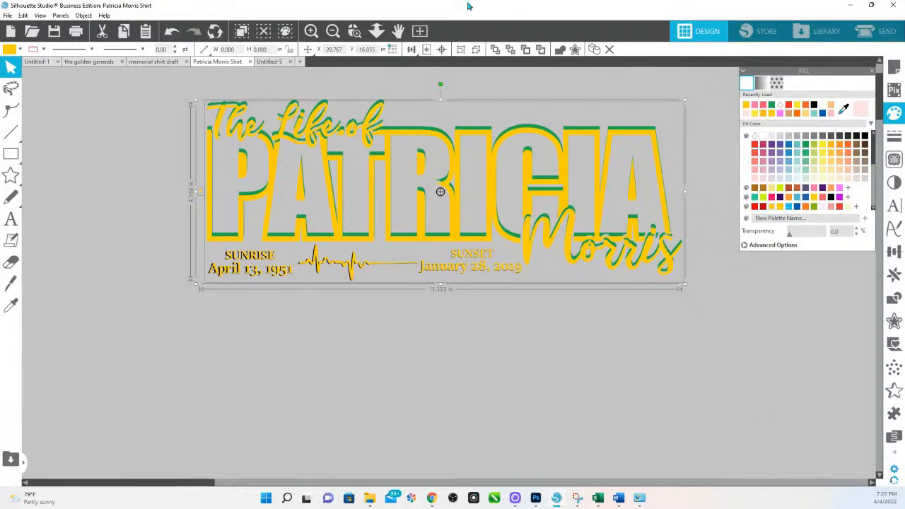
Step: Zoom in on the outlined green PATRICIA design with its SUNRISE date line and select it
{"action": "left_click", "coordinate": [376, 30]}
{"action": "left_click_drag", "start_coordinate": [394, 129], "coordinate": [398, 138]}
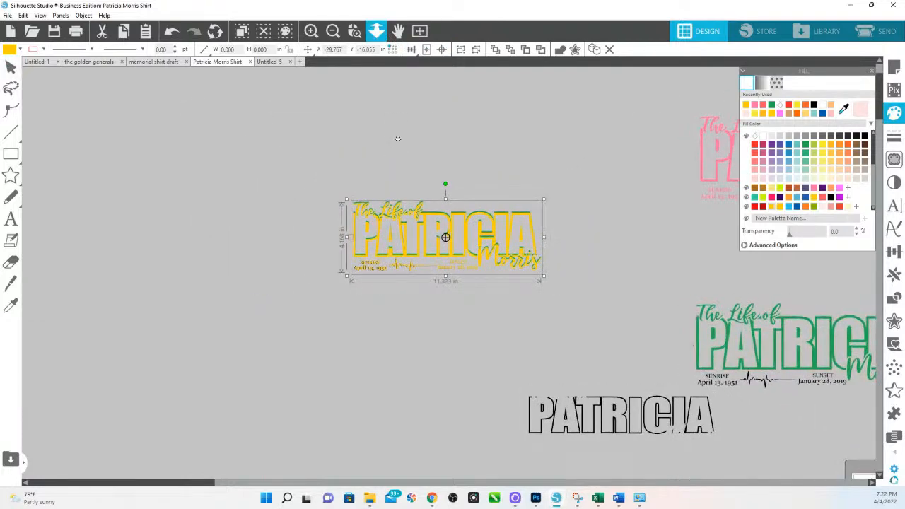
{"action": "left_click_drag", "start_coordinate": [714, 259], "coordinate": [669, 307]}
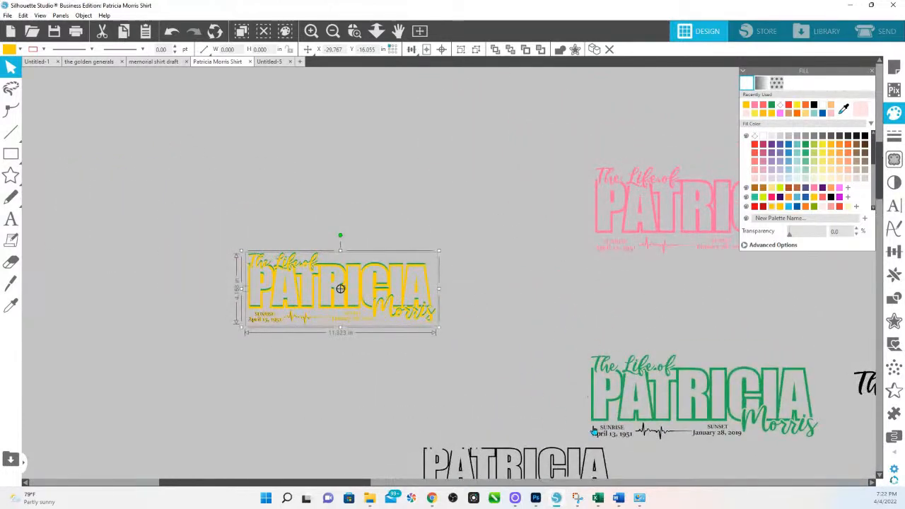
{"action": "scroll", "coordinate": [526, 410], "scroll_direction": "down", "scroll_amount": 1}
{"action": "left_click", "coordinate": [355, 30]}
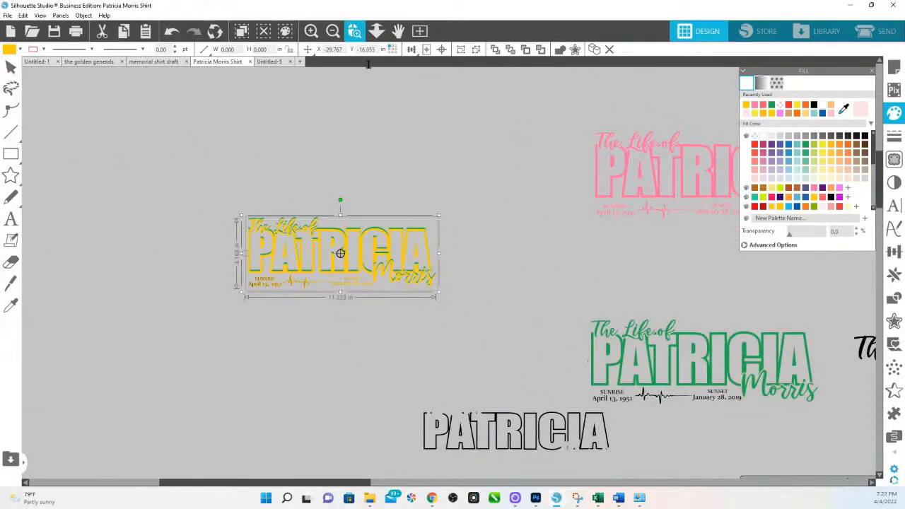
{"action": "left_click_drag", "start_coordinate": [397, 425], "coordinate": [601, 433]}
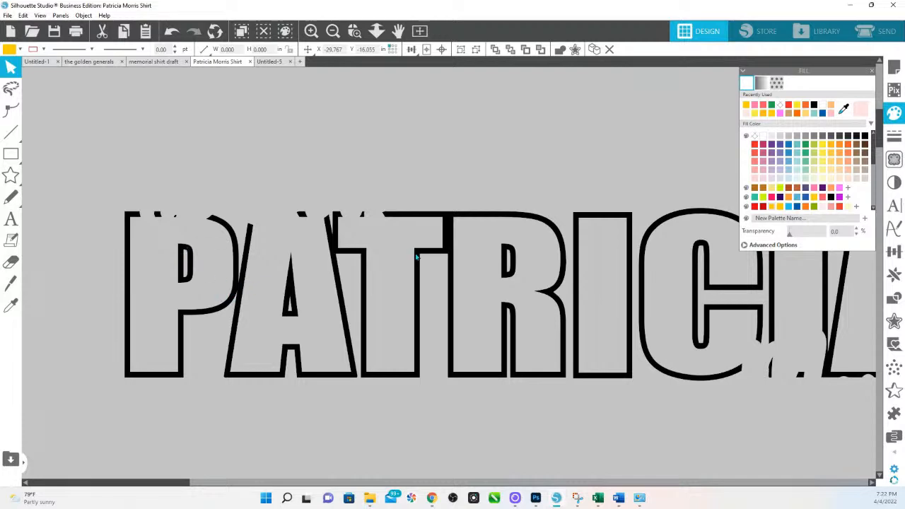
{"action": "left_click_drag", "start_coordinate": [748, 304], "coordinate": [340, 460]}
{"action": "left_click_drag", "start_coordinate": [515, 274], "coordinate": [395, 359]}
{"action": "left_click", "coordinate": [428, 182]}
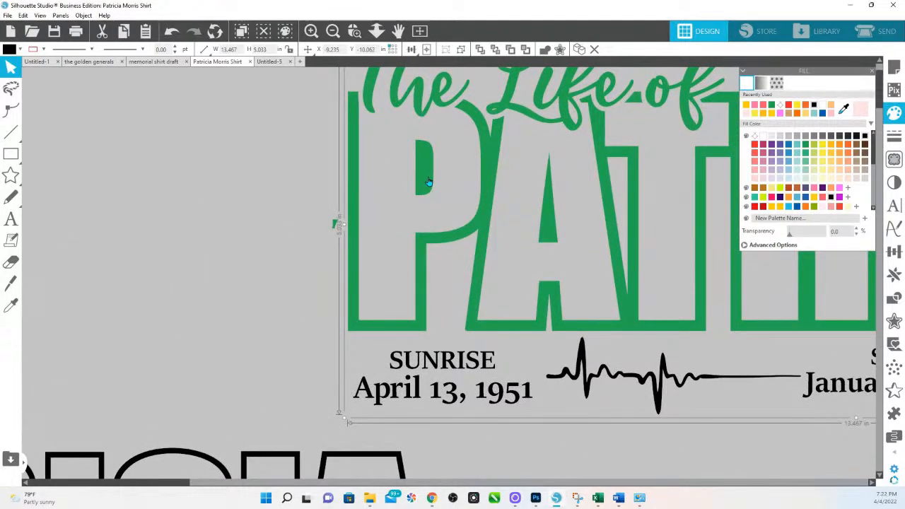